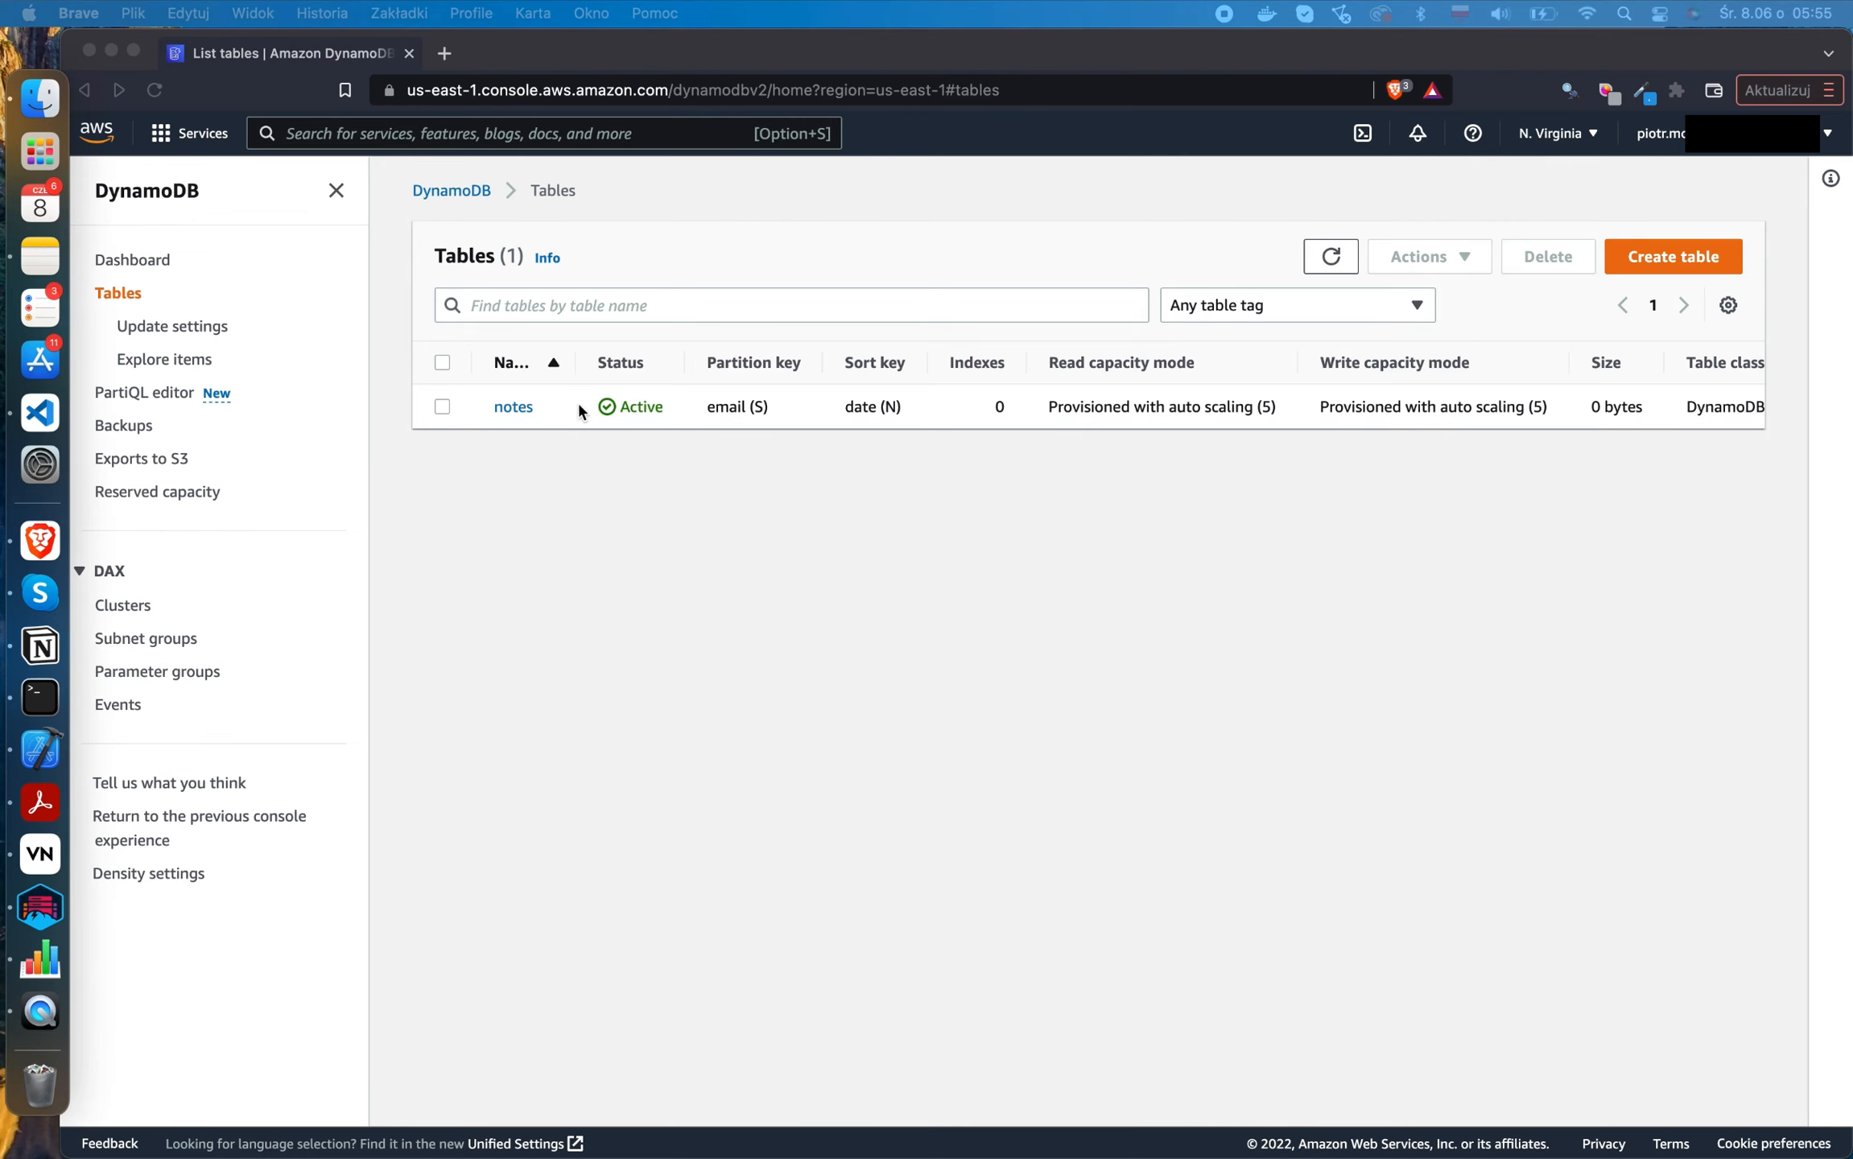
Open the notes table and examine its stored items in the item explorer.
left_click(513, 407)
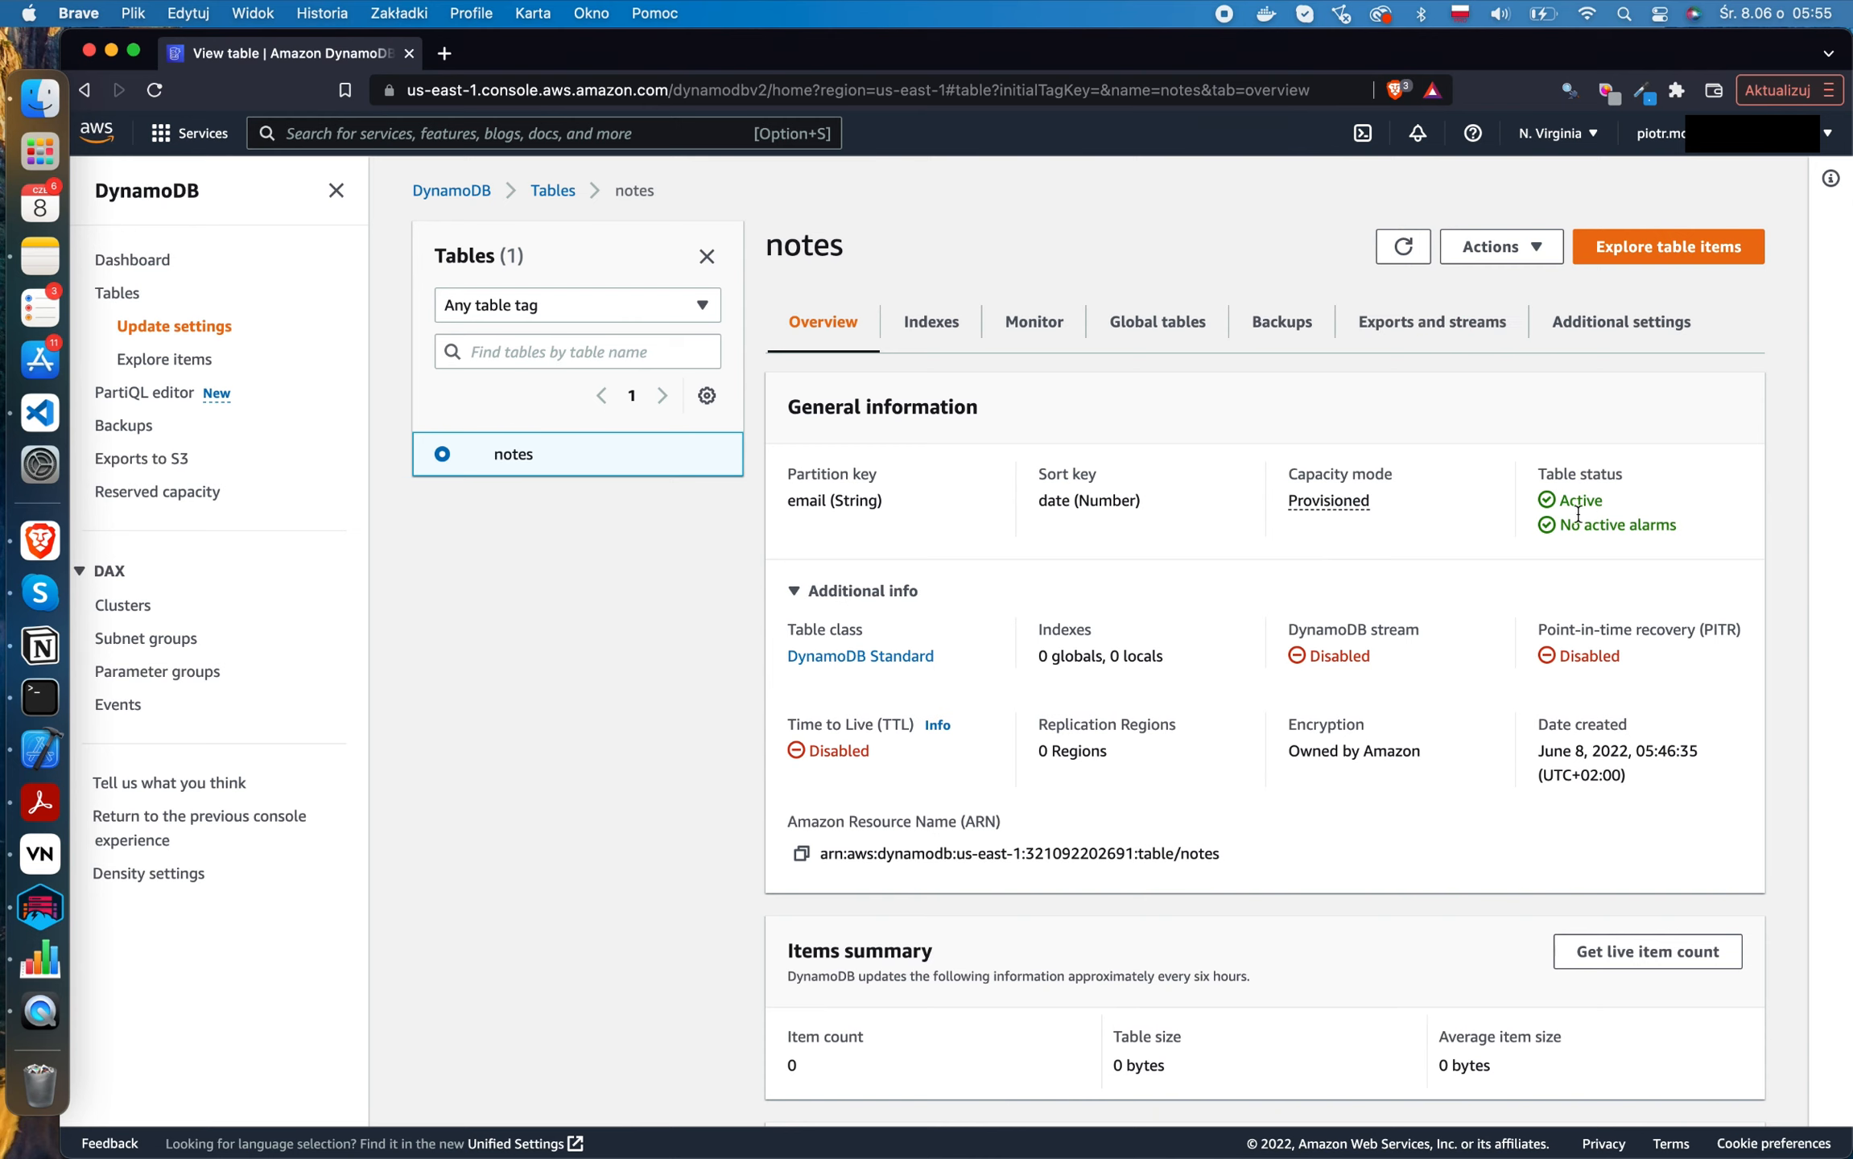
left_click(1677, 259)
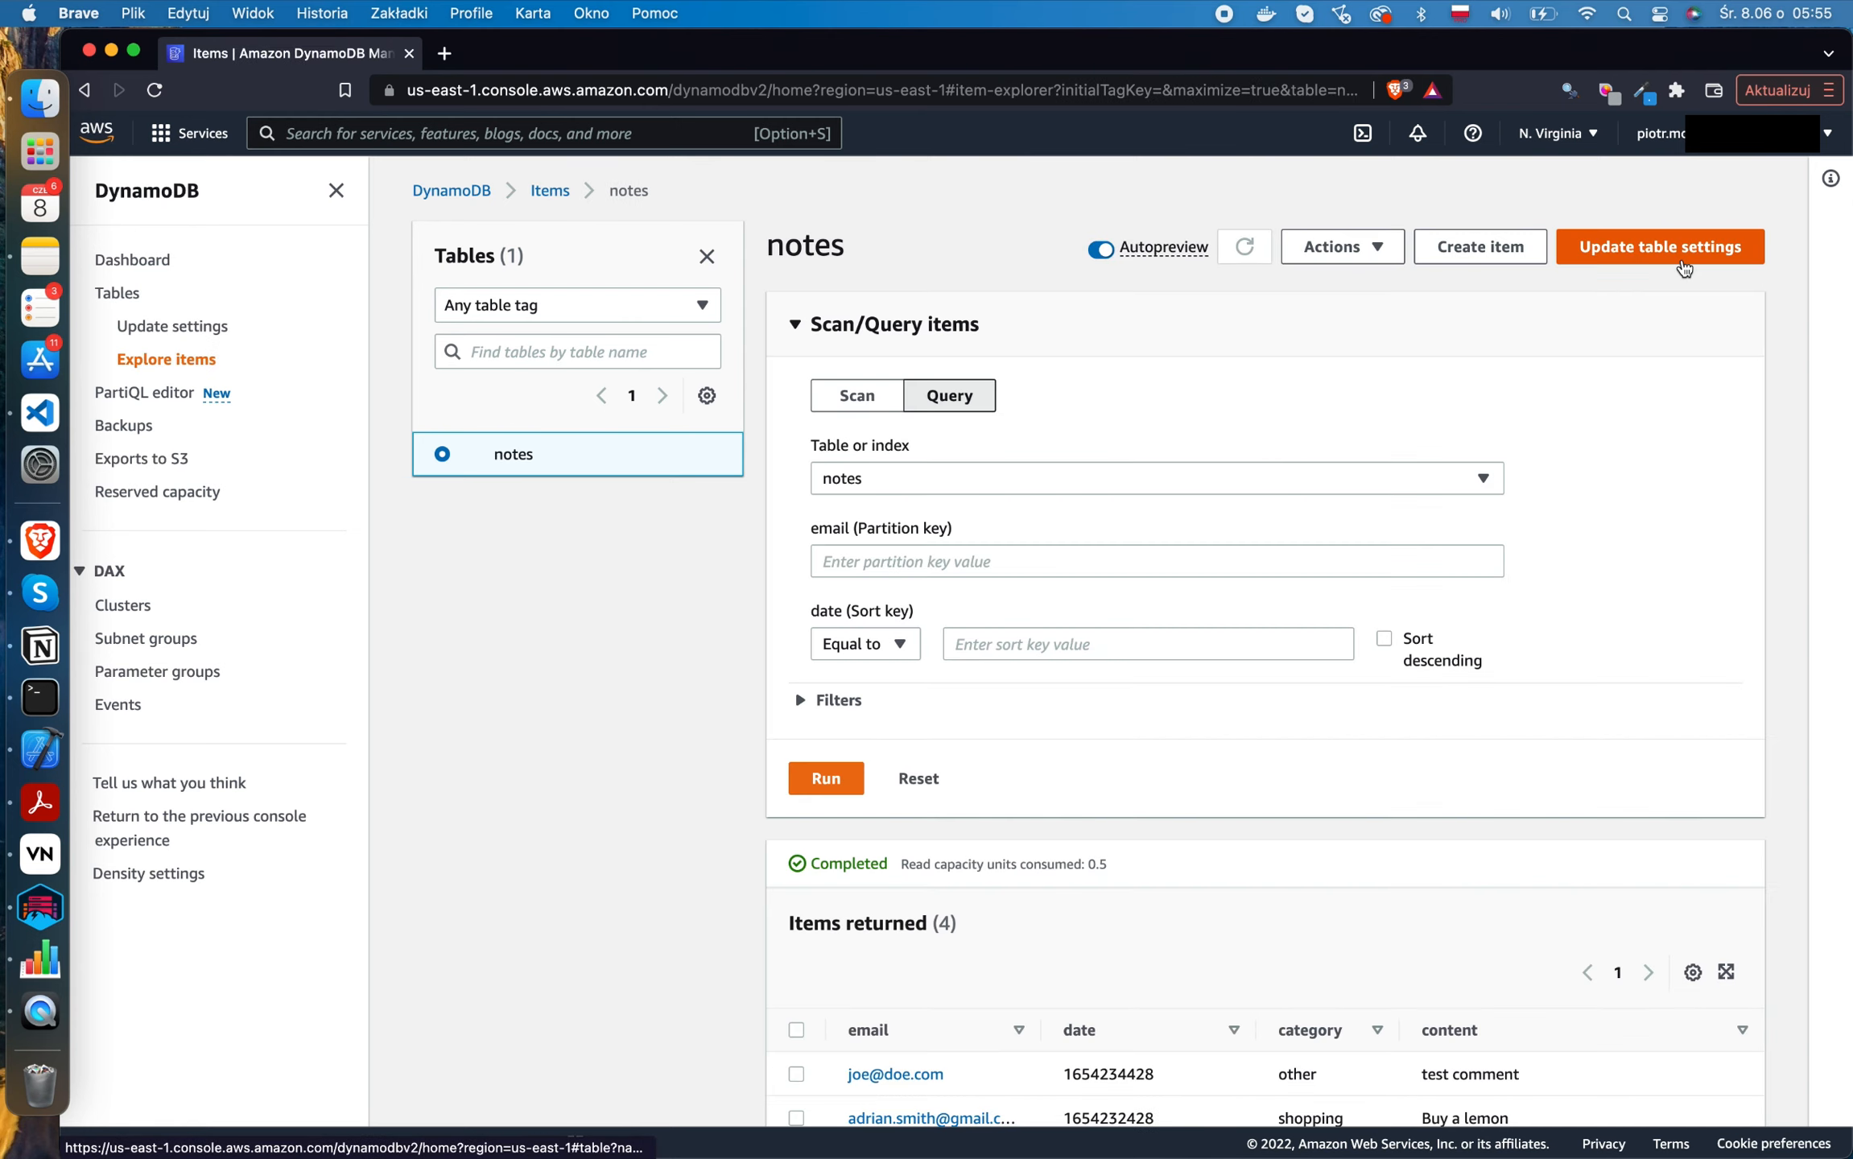
scroll(1469, 532, "down", 2)
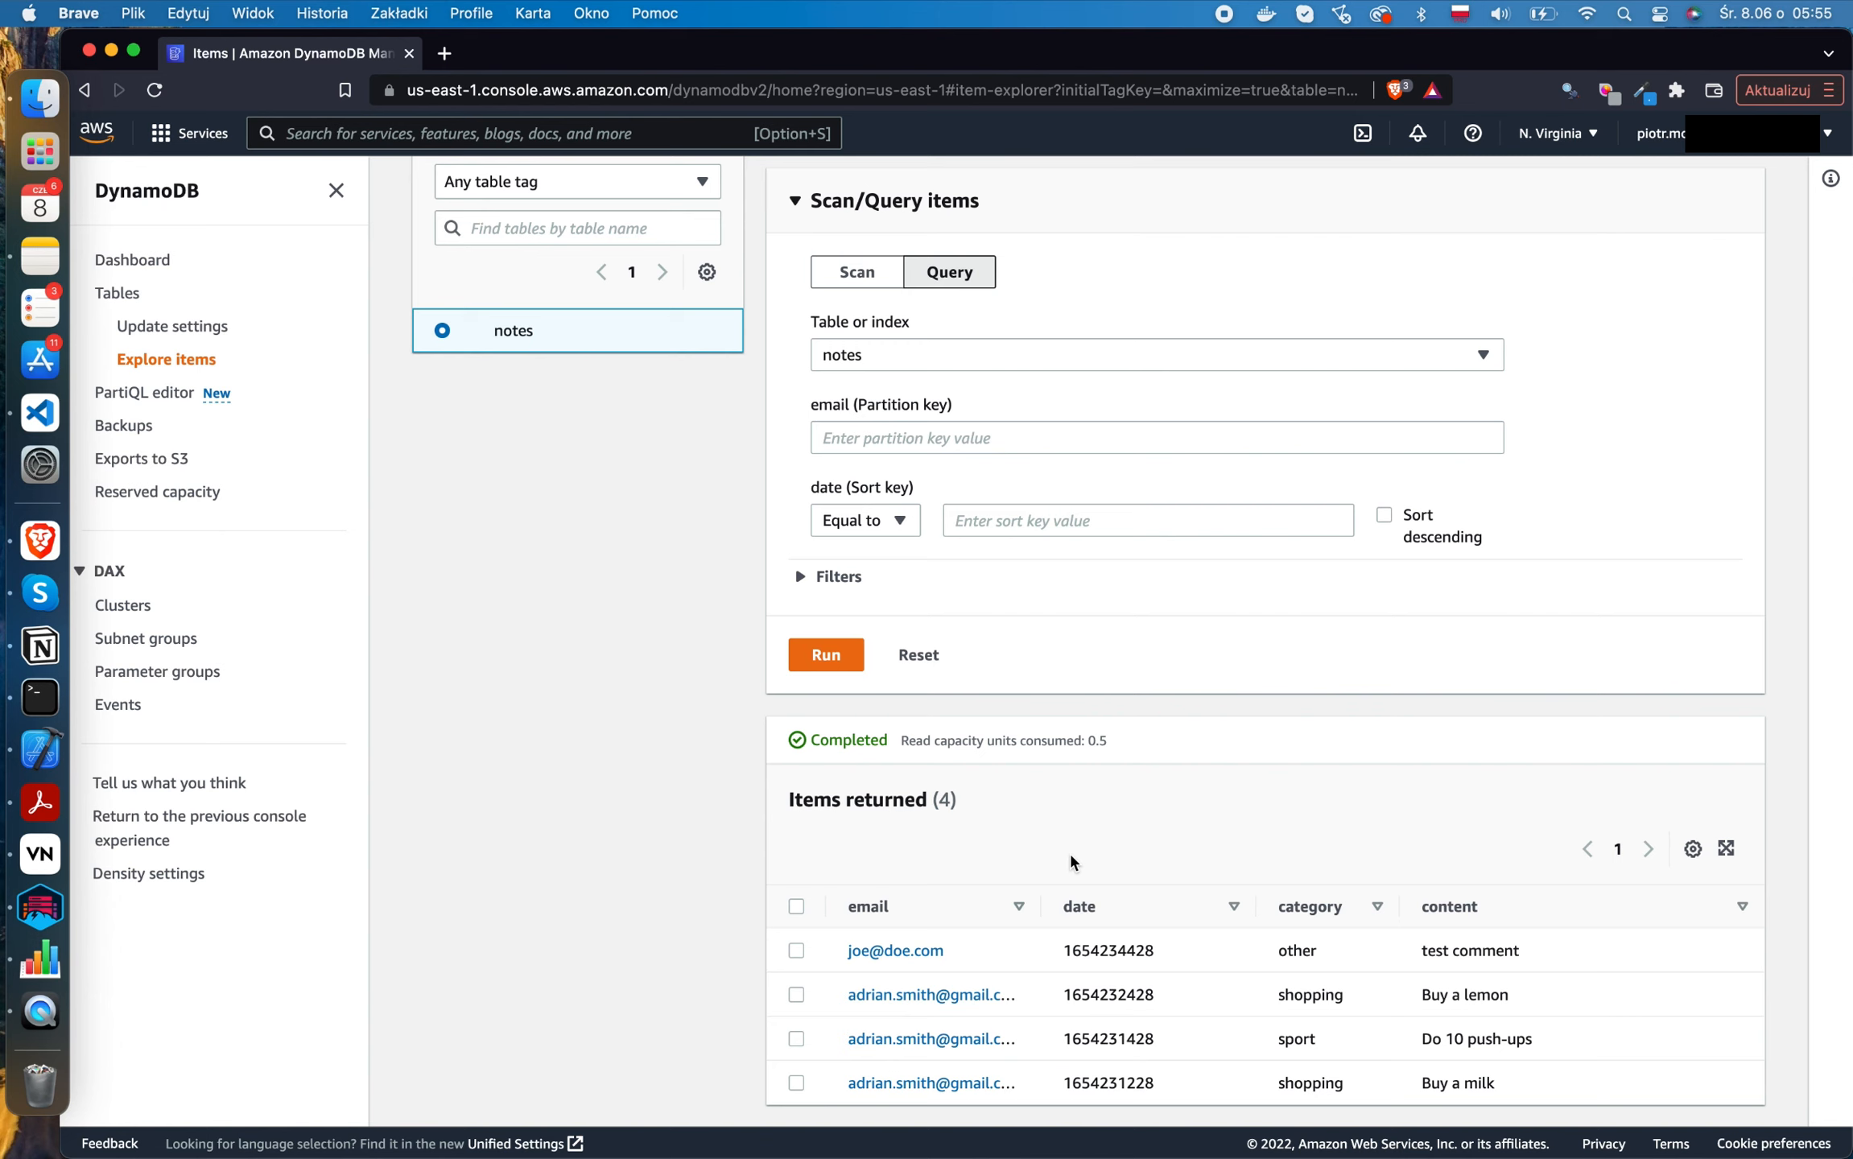
scroll(1068, 847, "up", 1)
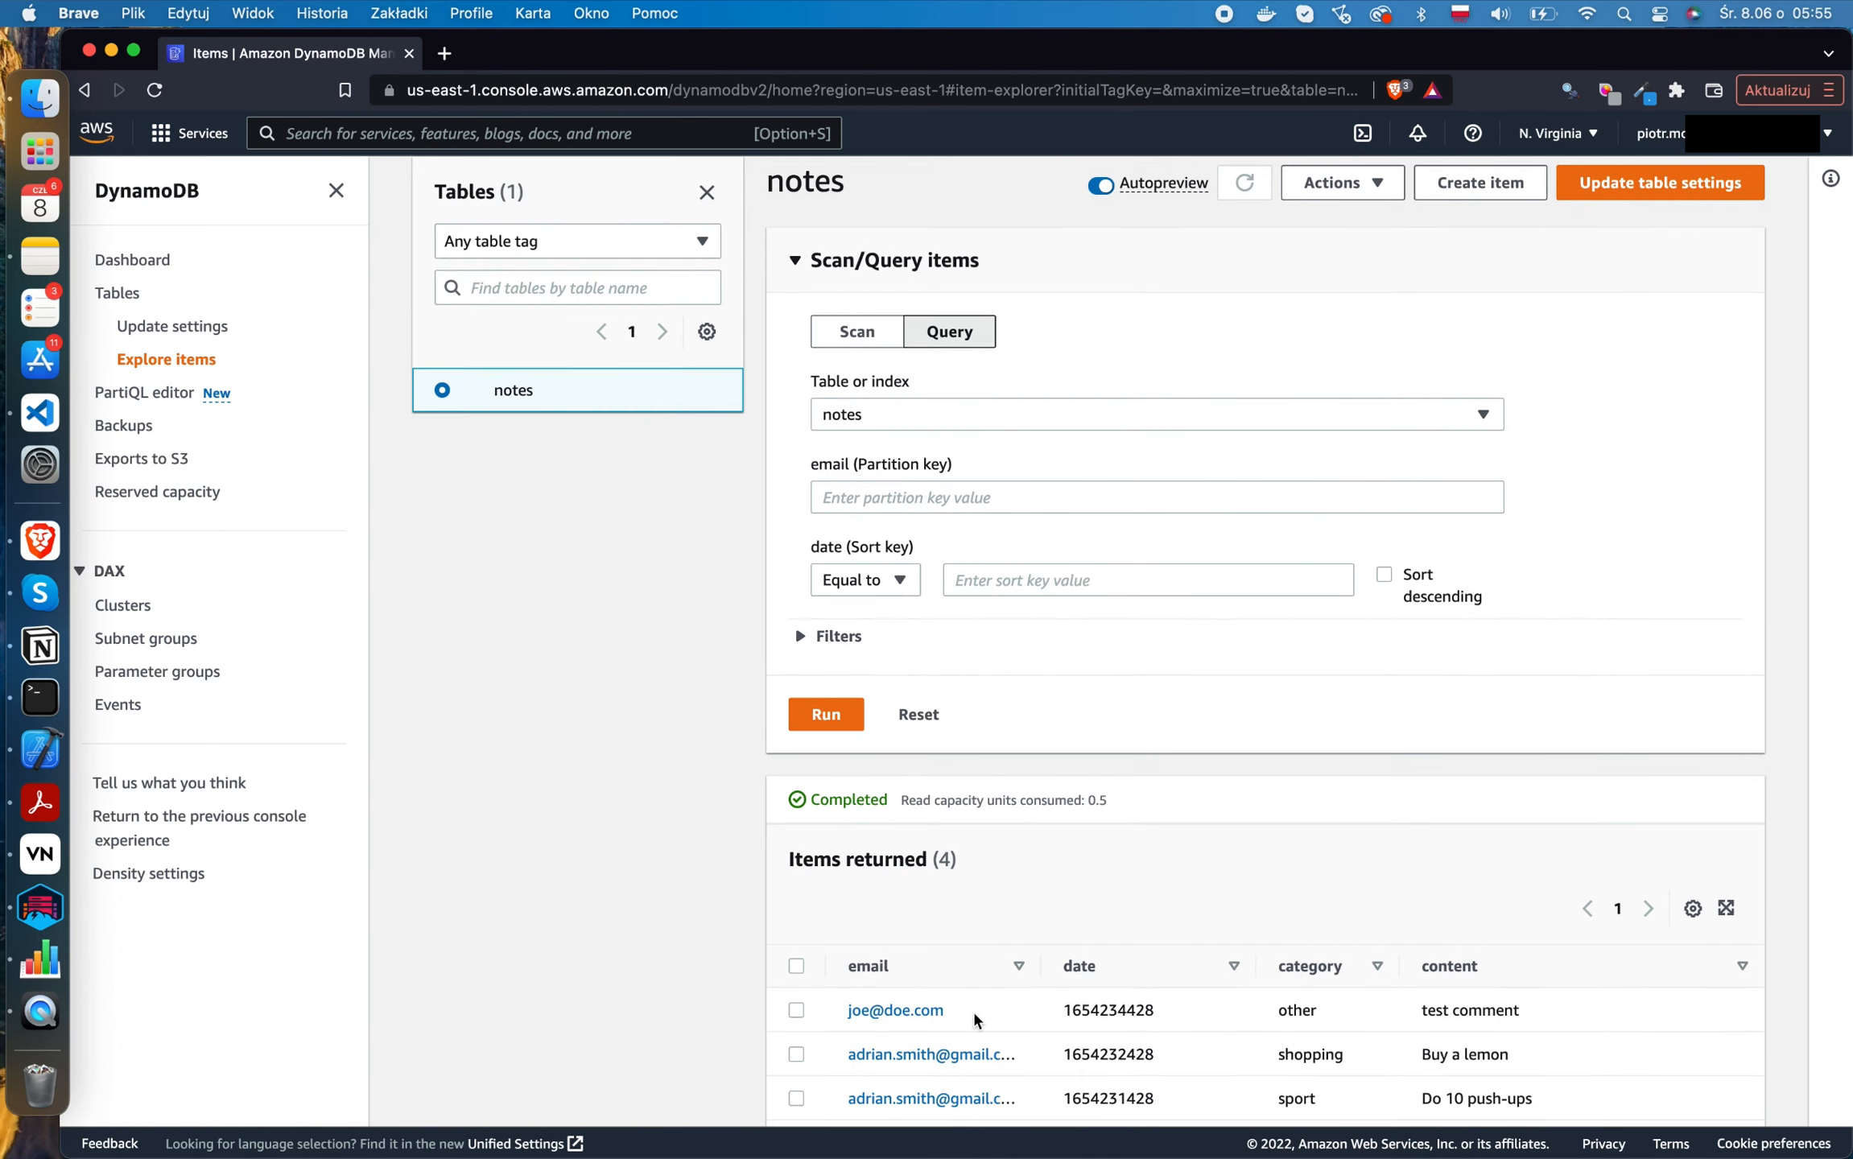
left_click_drag(973, 1011, 841, 1008)
key("super+c")
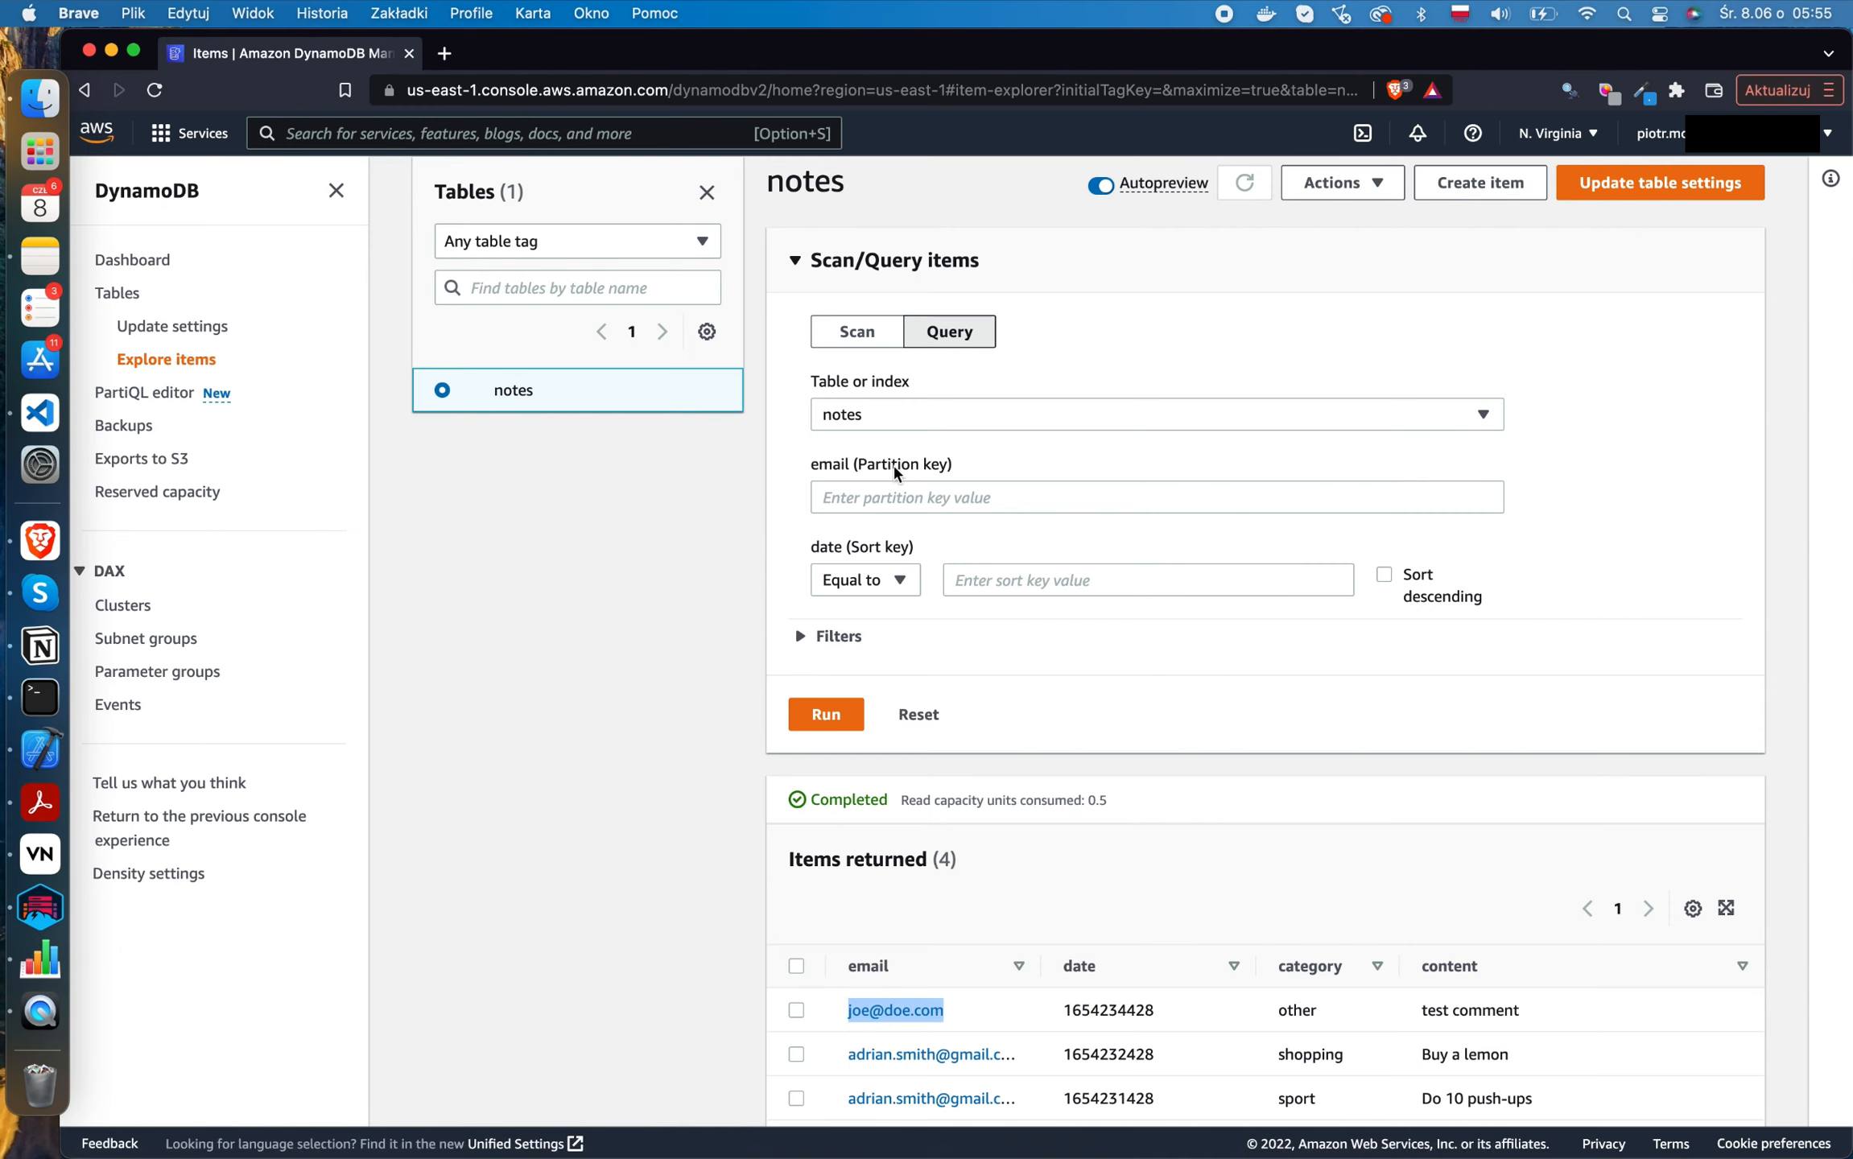
left_click(877, 498)
key("super+v")
left_click_drag(1159, 1011, 1059, 1008)
key("super+c")
left_click(1054, 594)
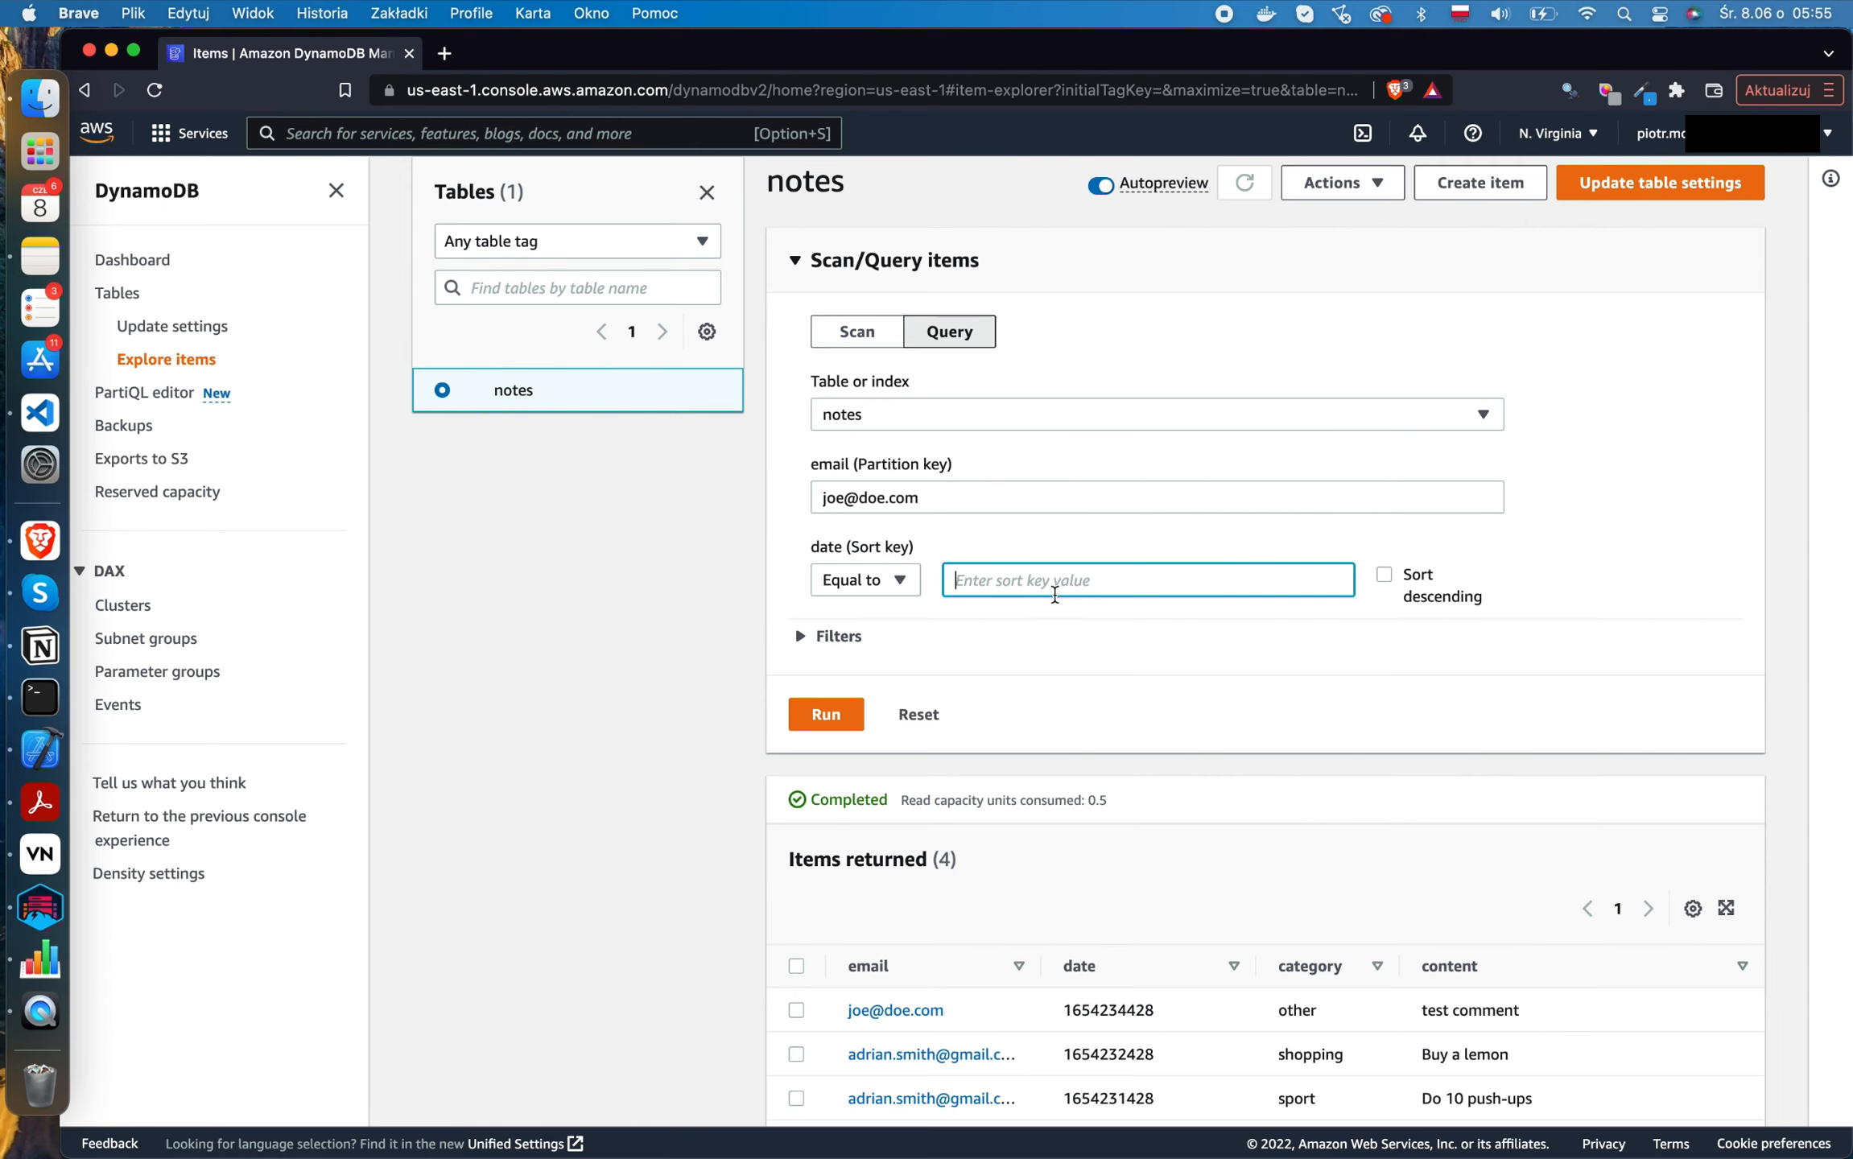
key("super+v")
left_click(841, 714)
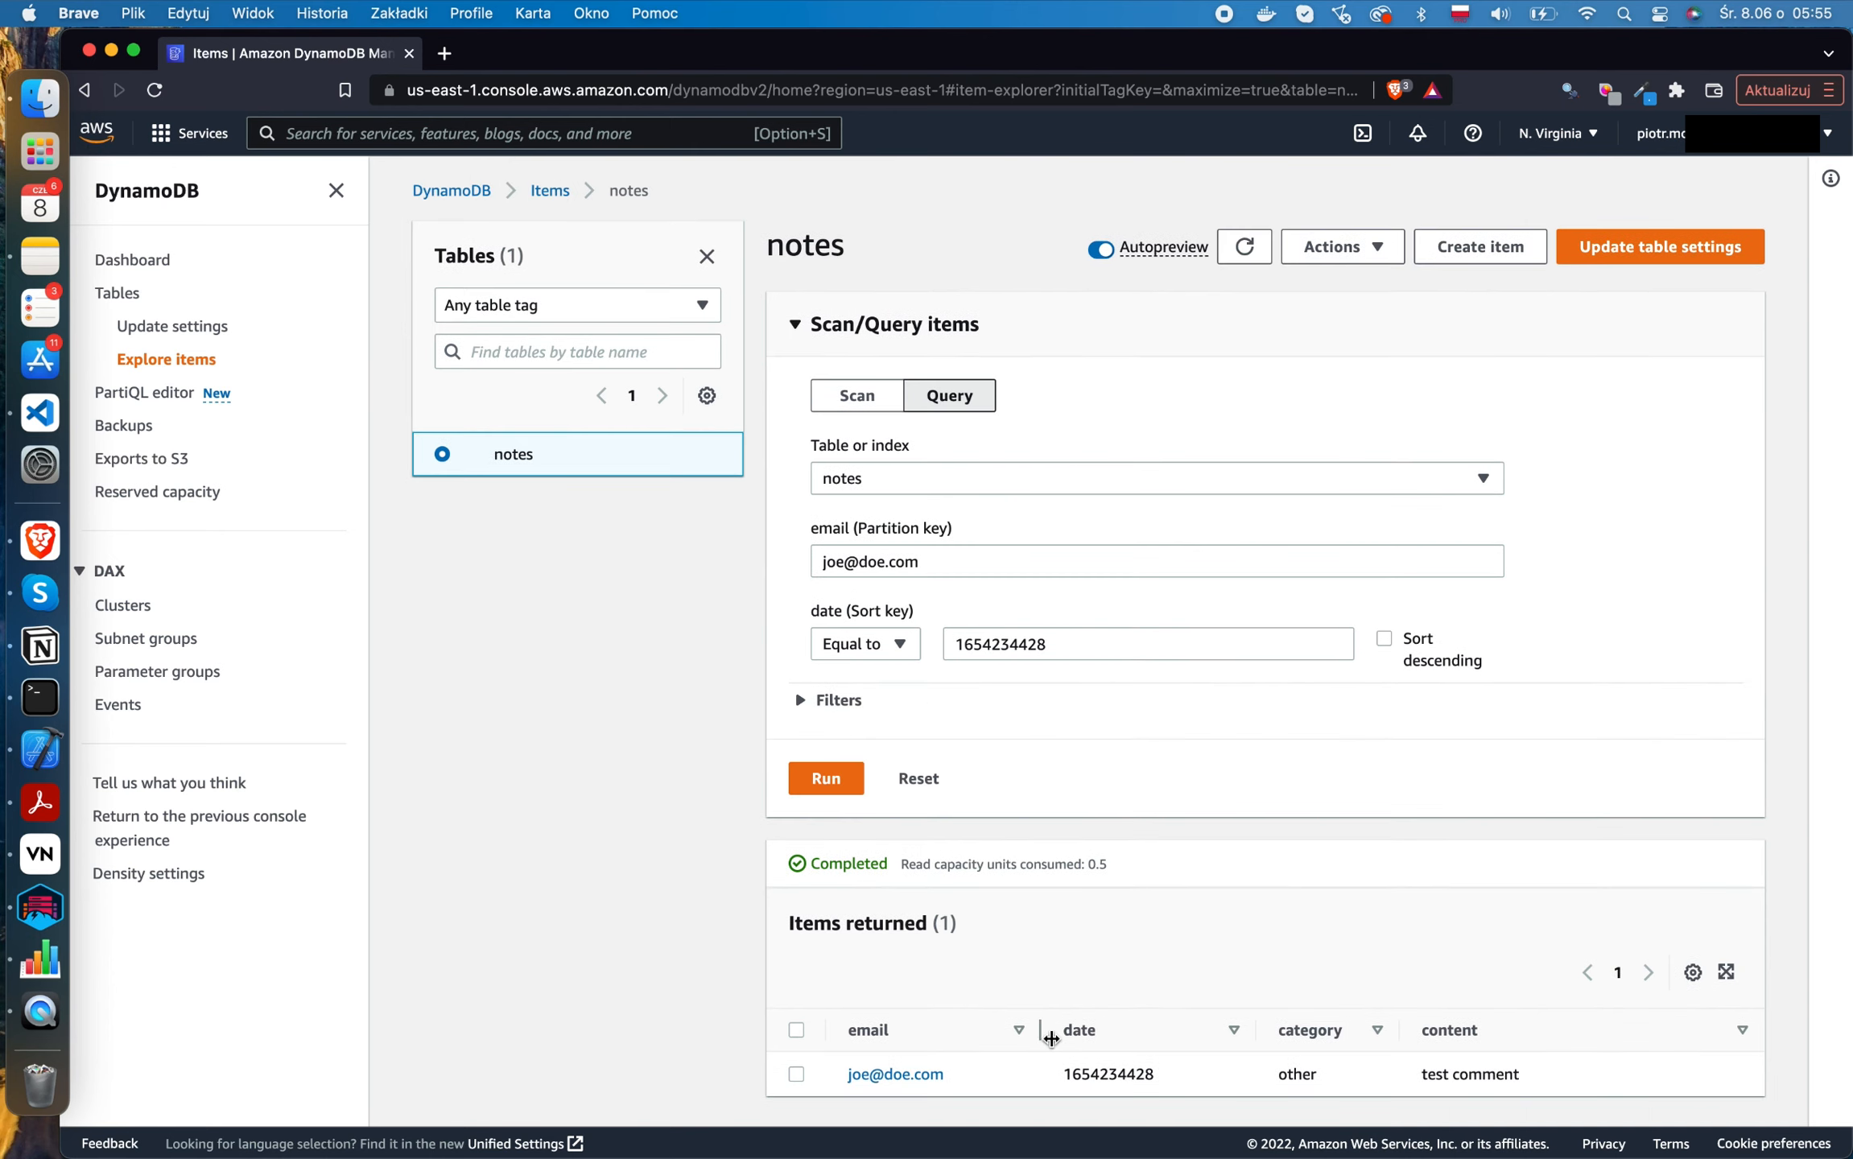
left_click(856, 396)
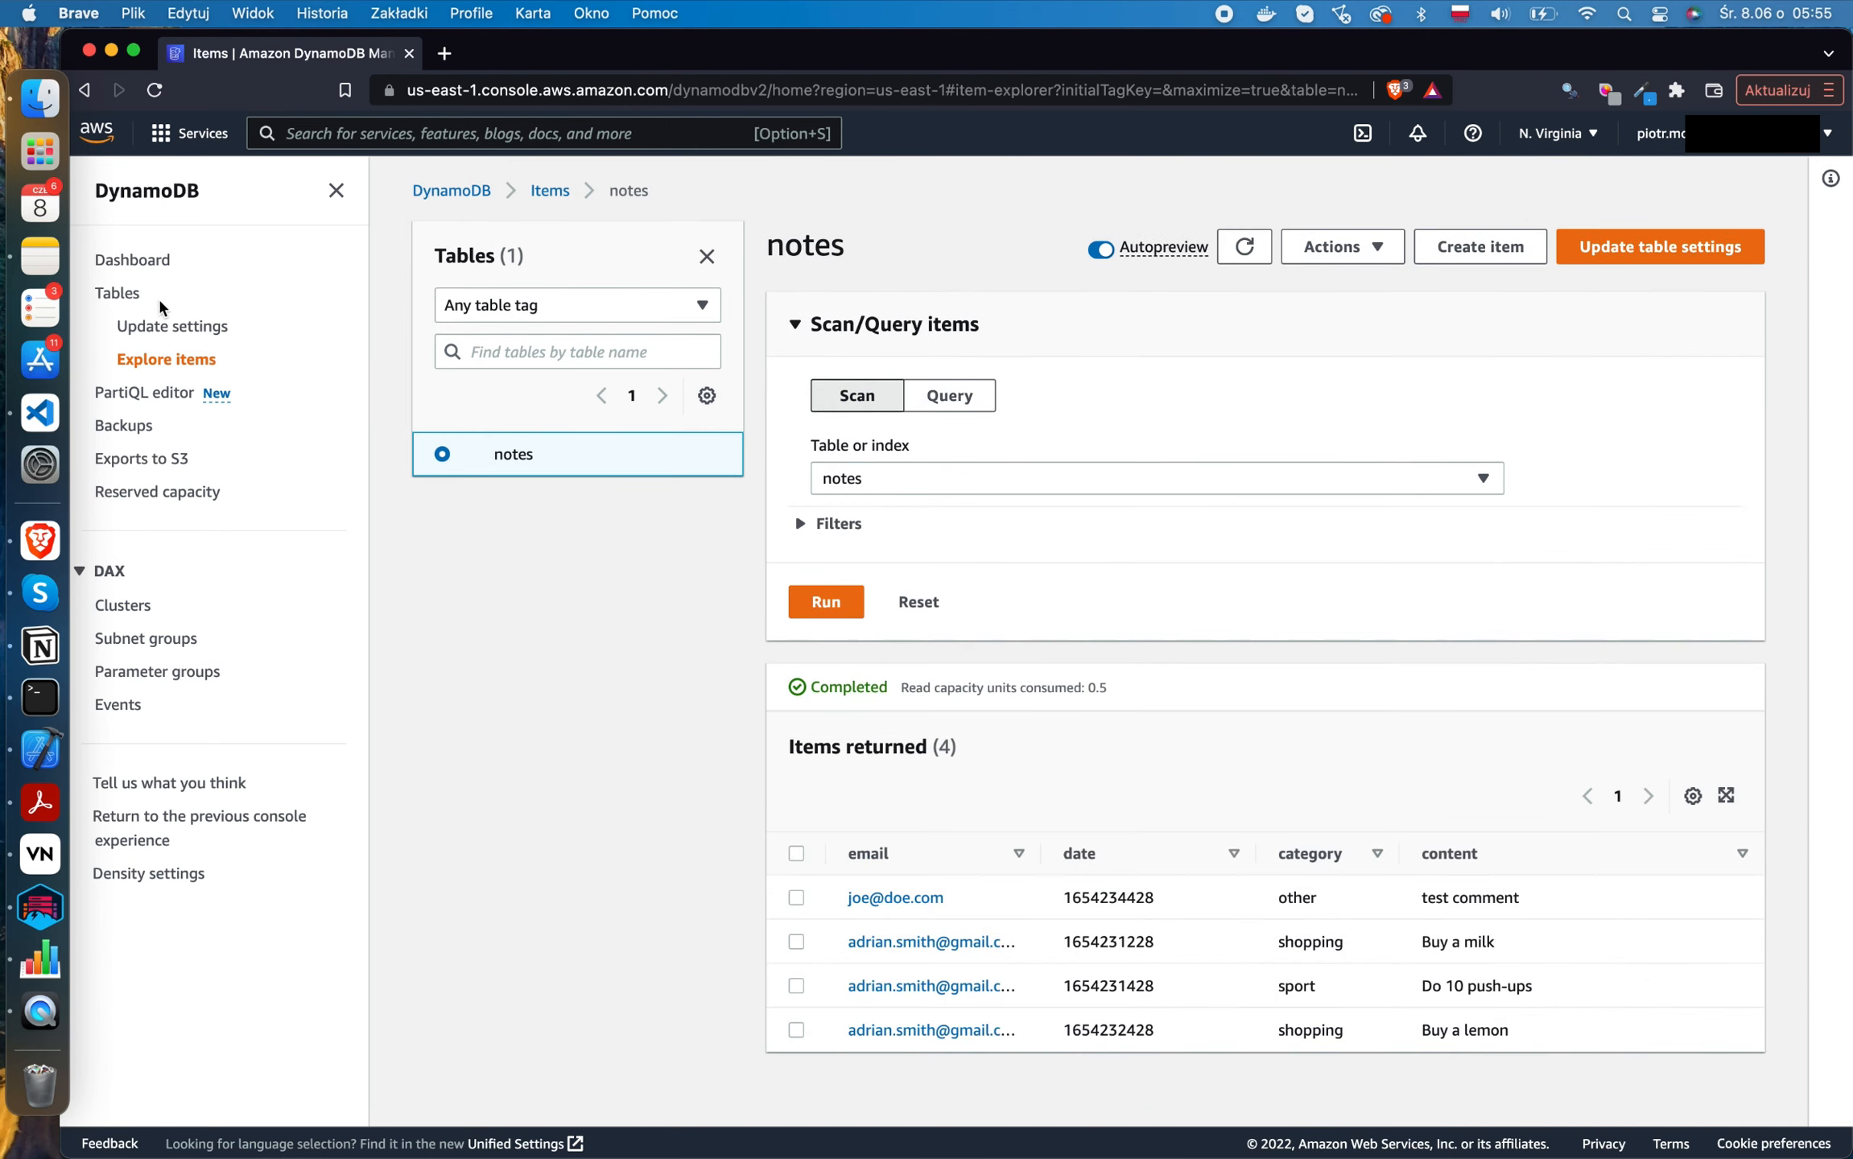
Begin a new index on the notes table with email as partition key and category as sort key.
left_click(199, 334)
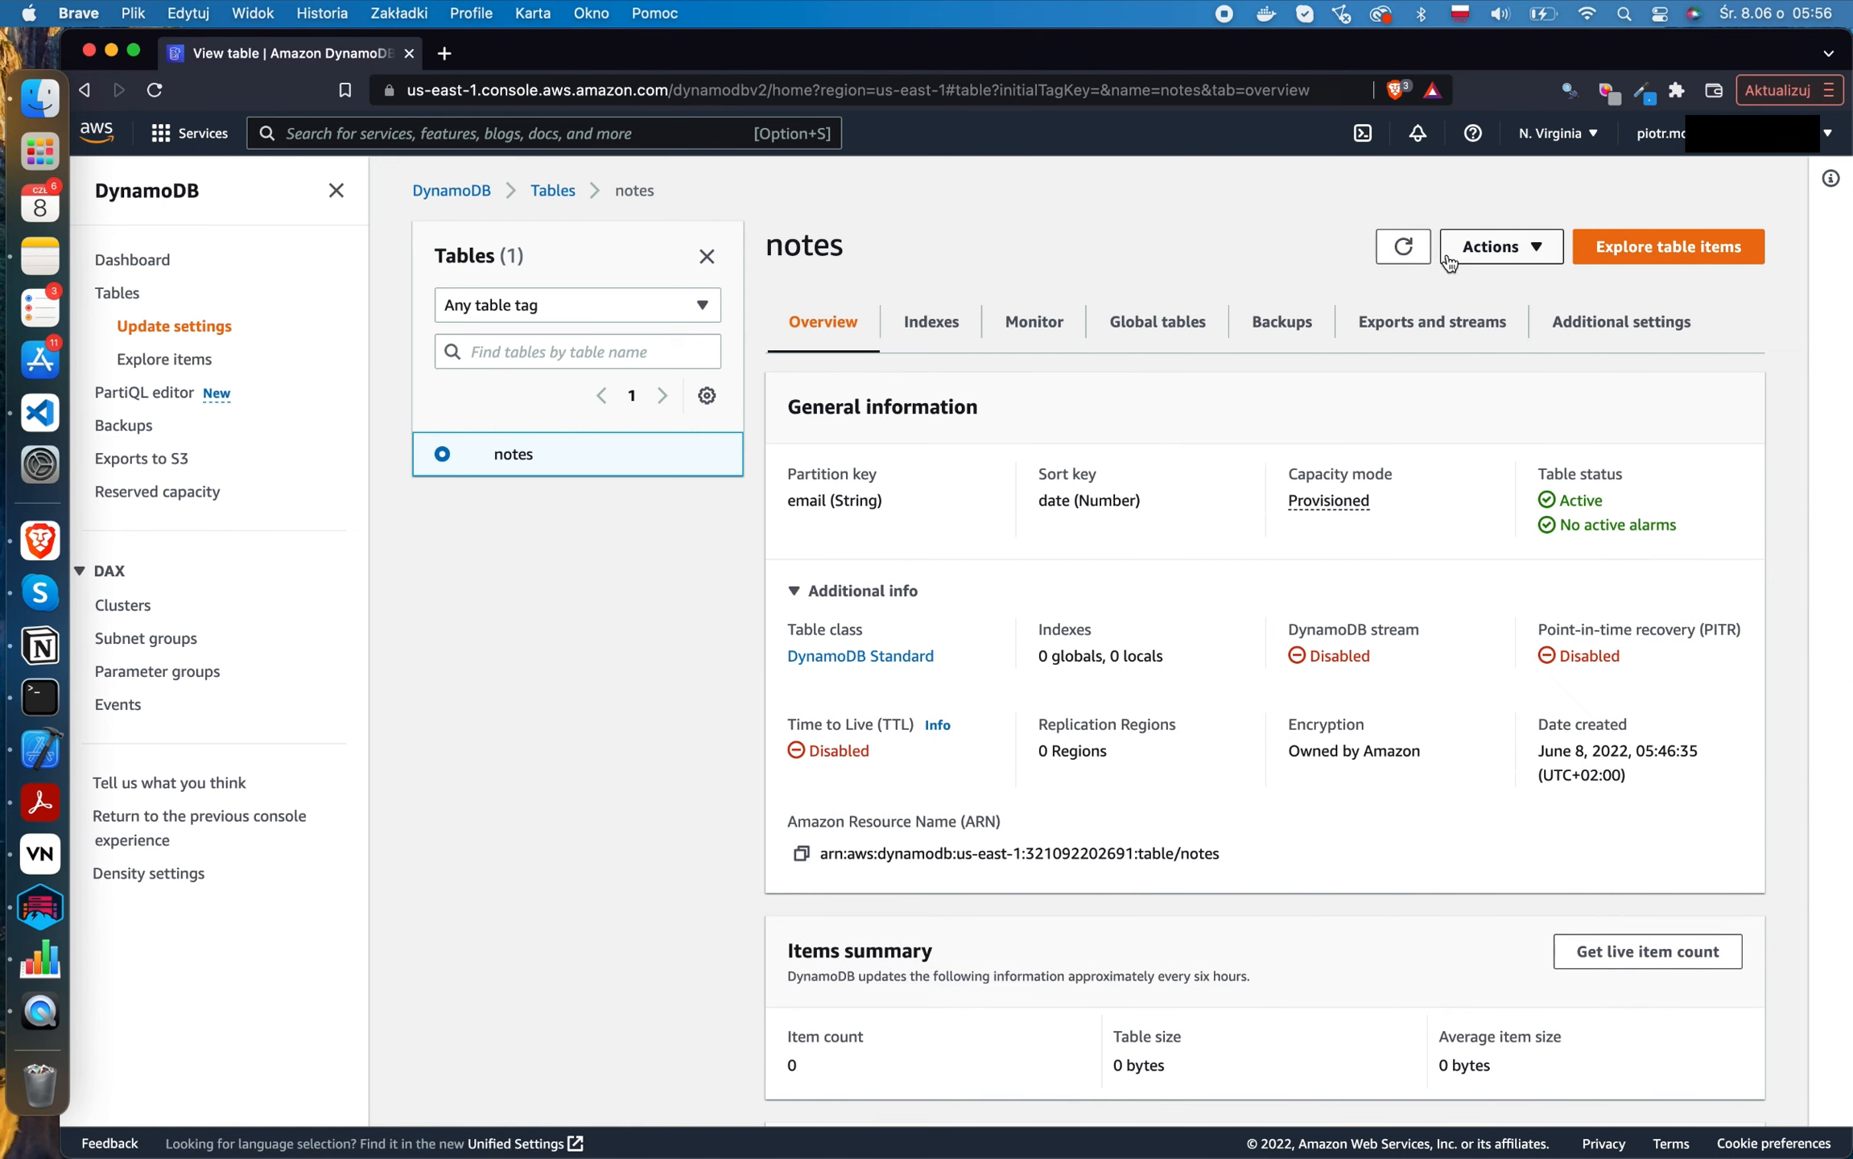
left_click(1495, 257)
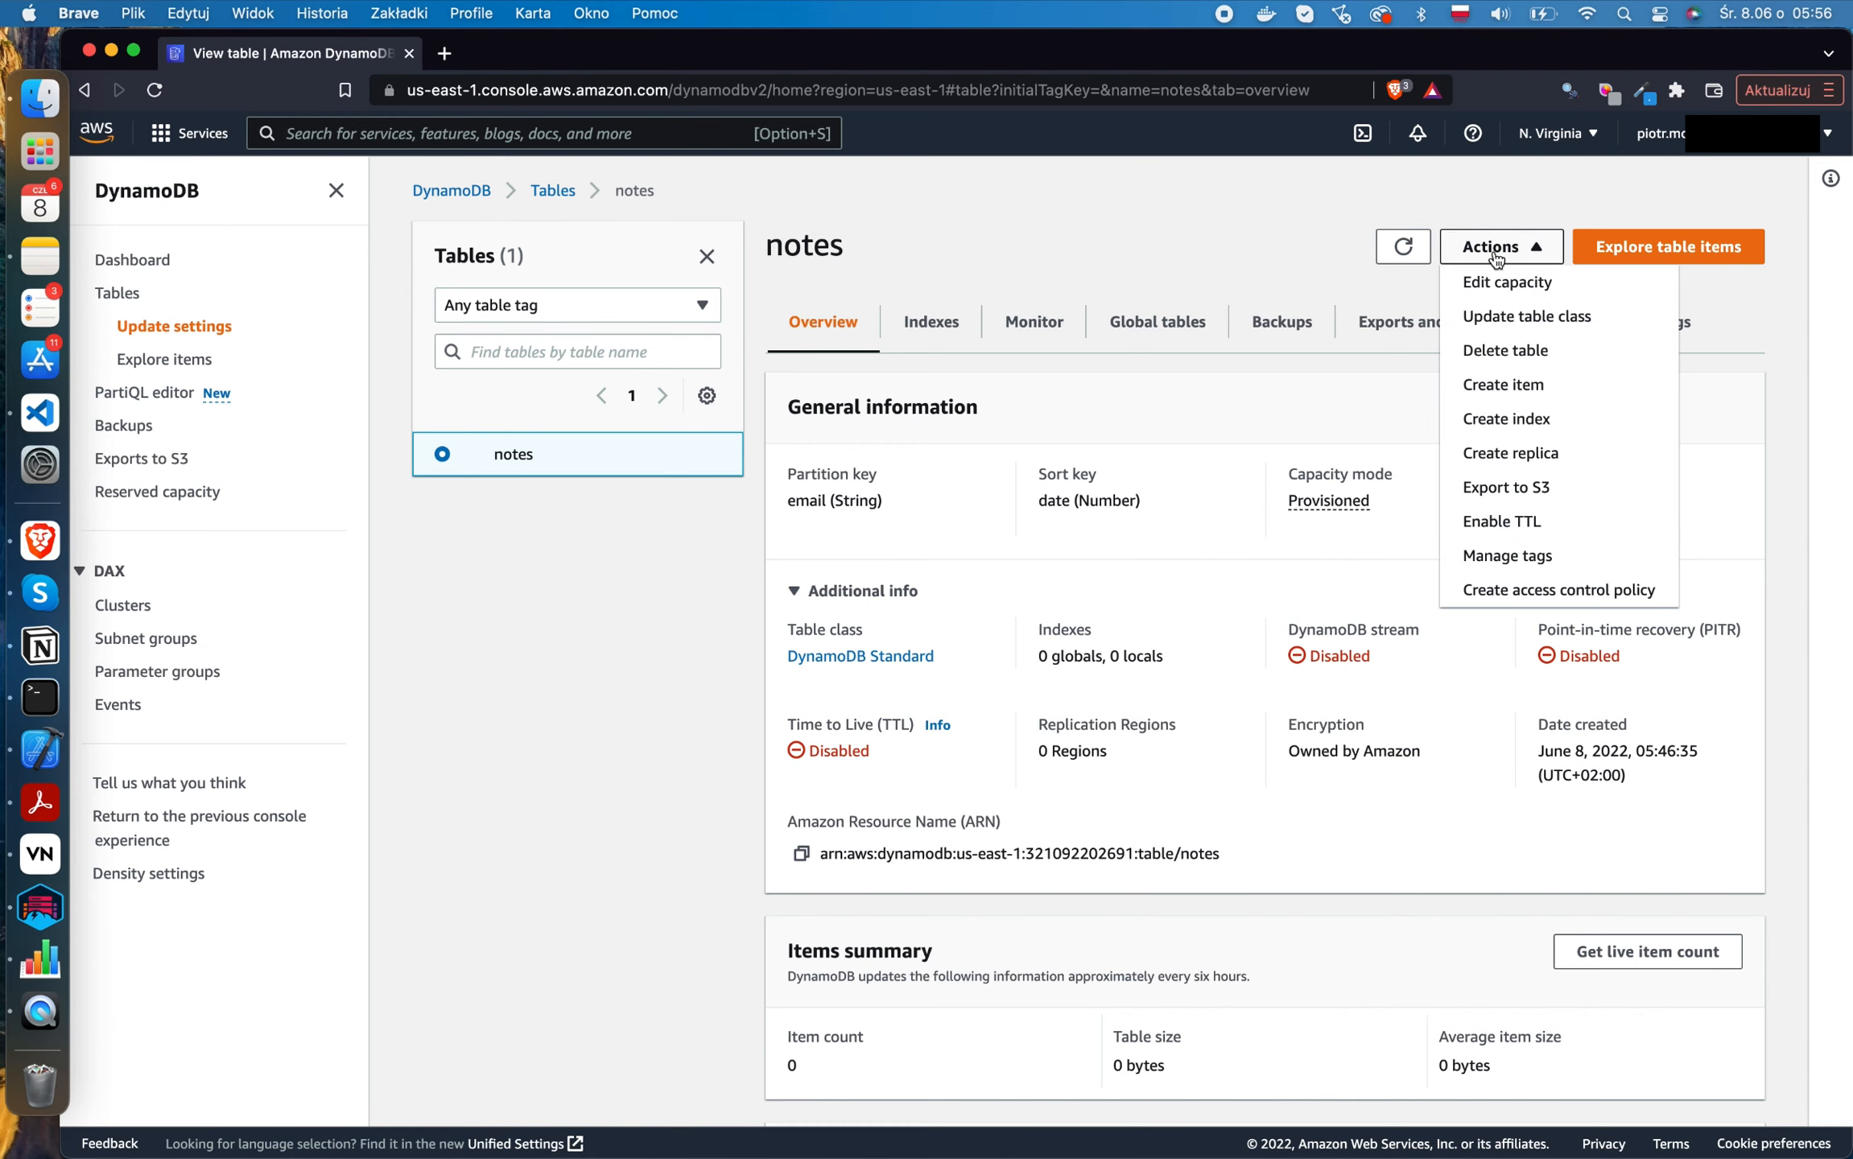
left_click(1520, 429)
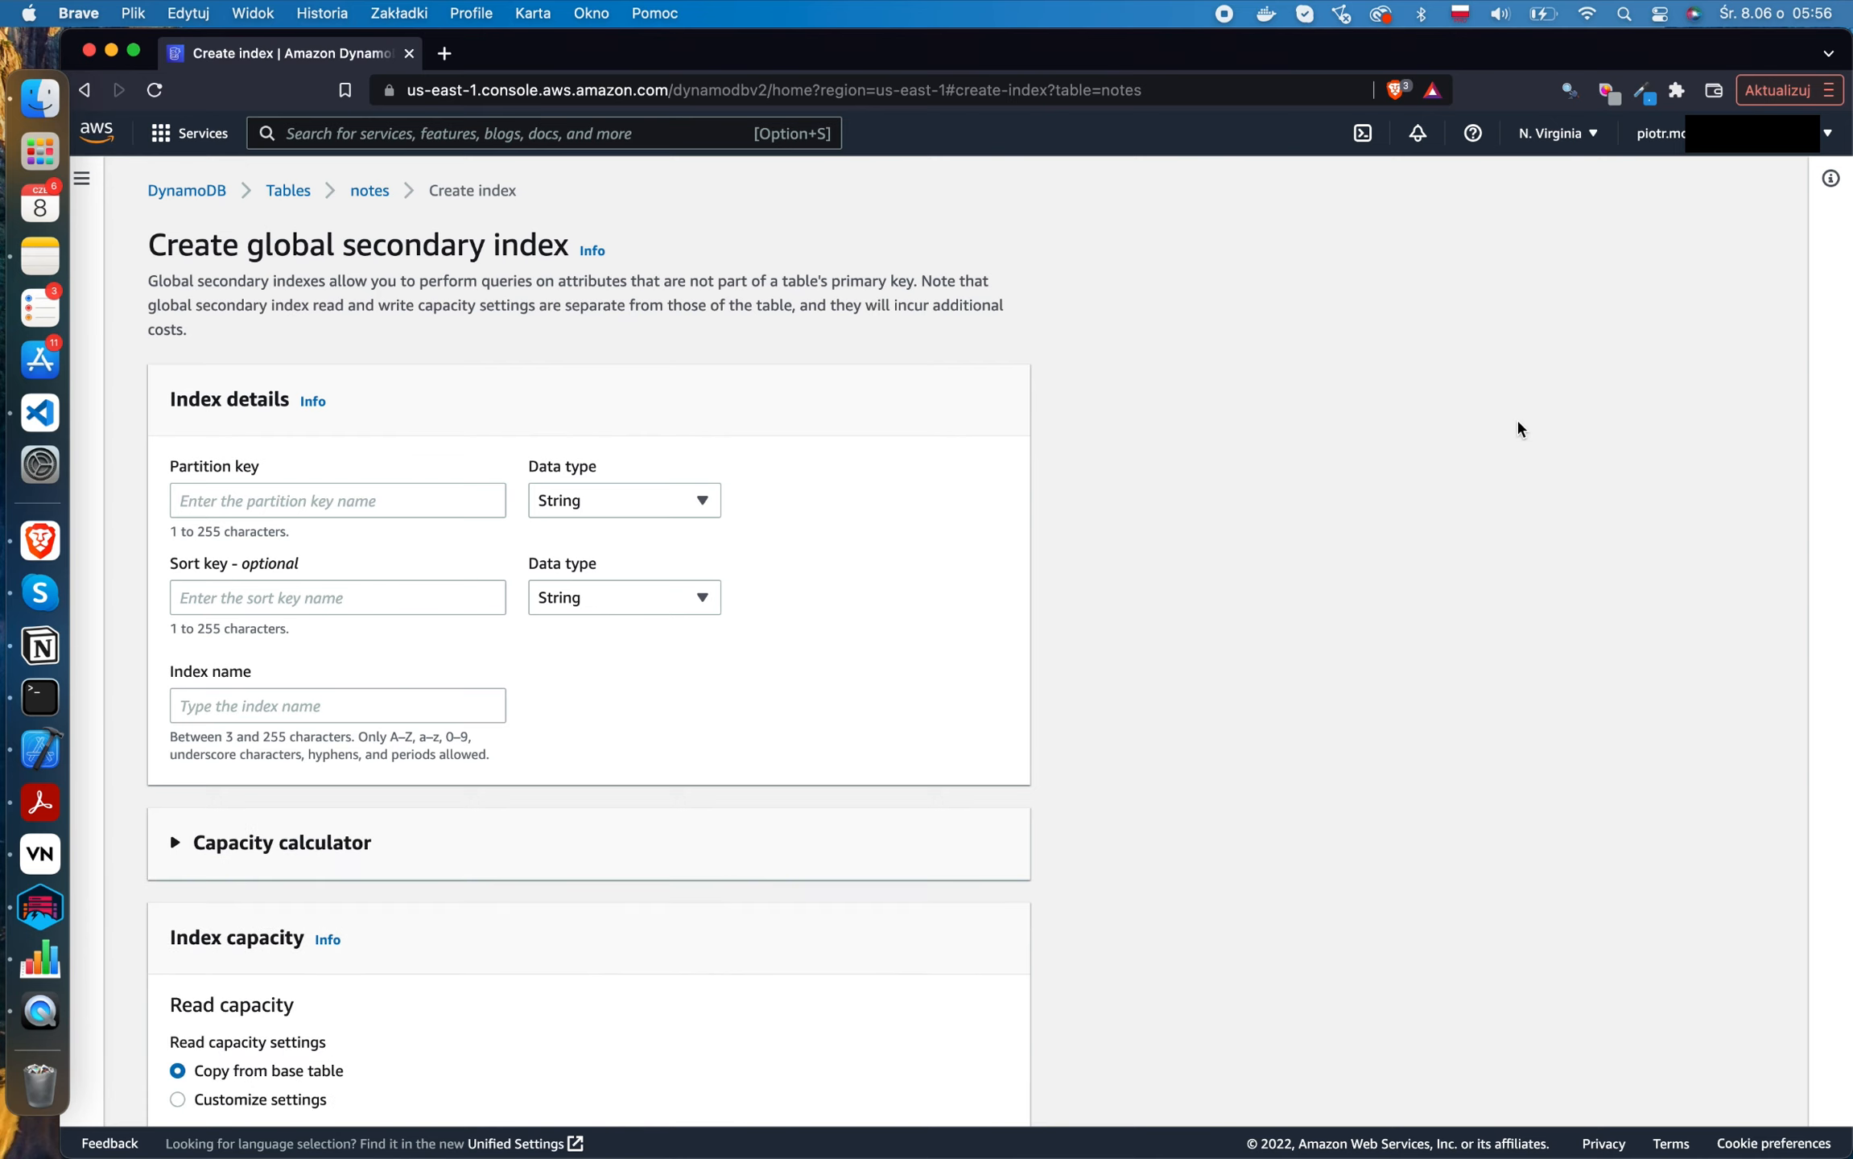
left_click(387, 498)
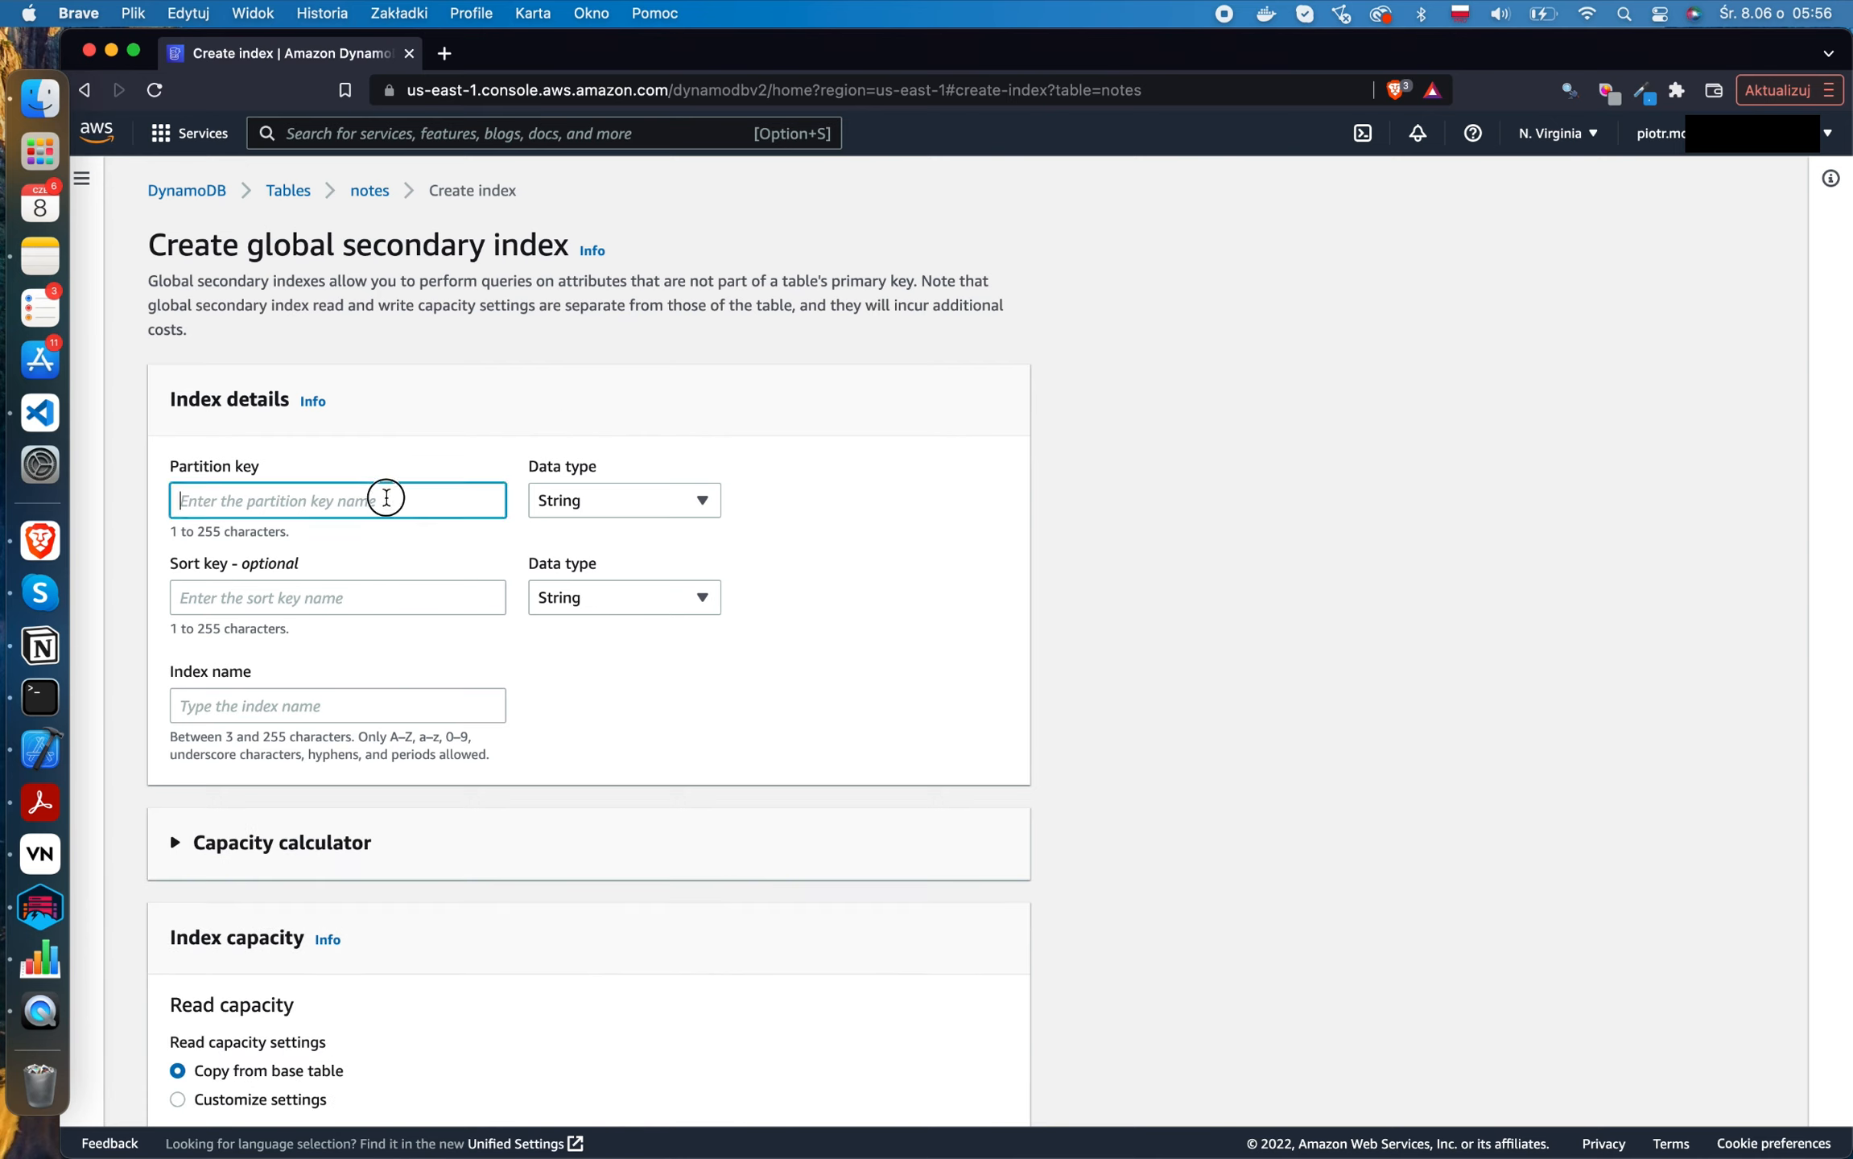
type("email")
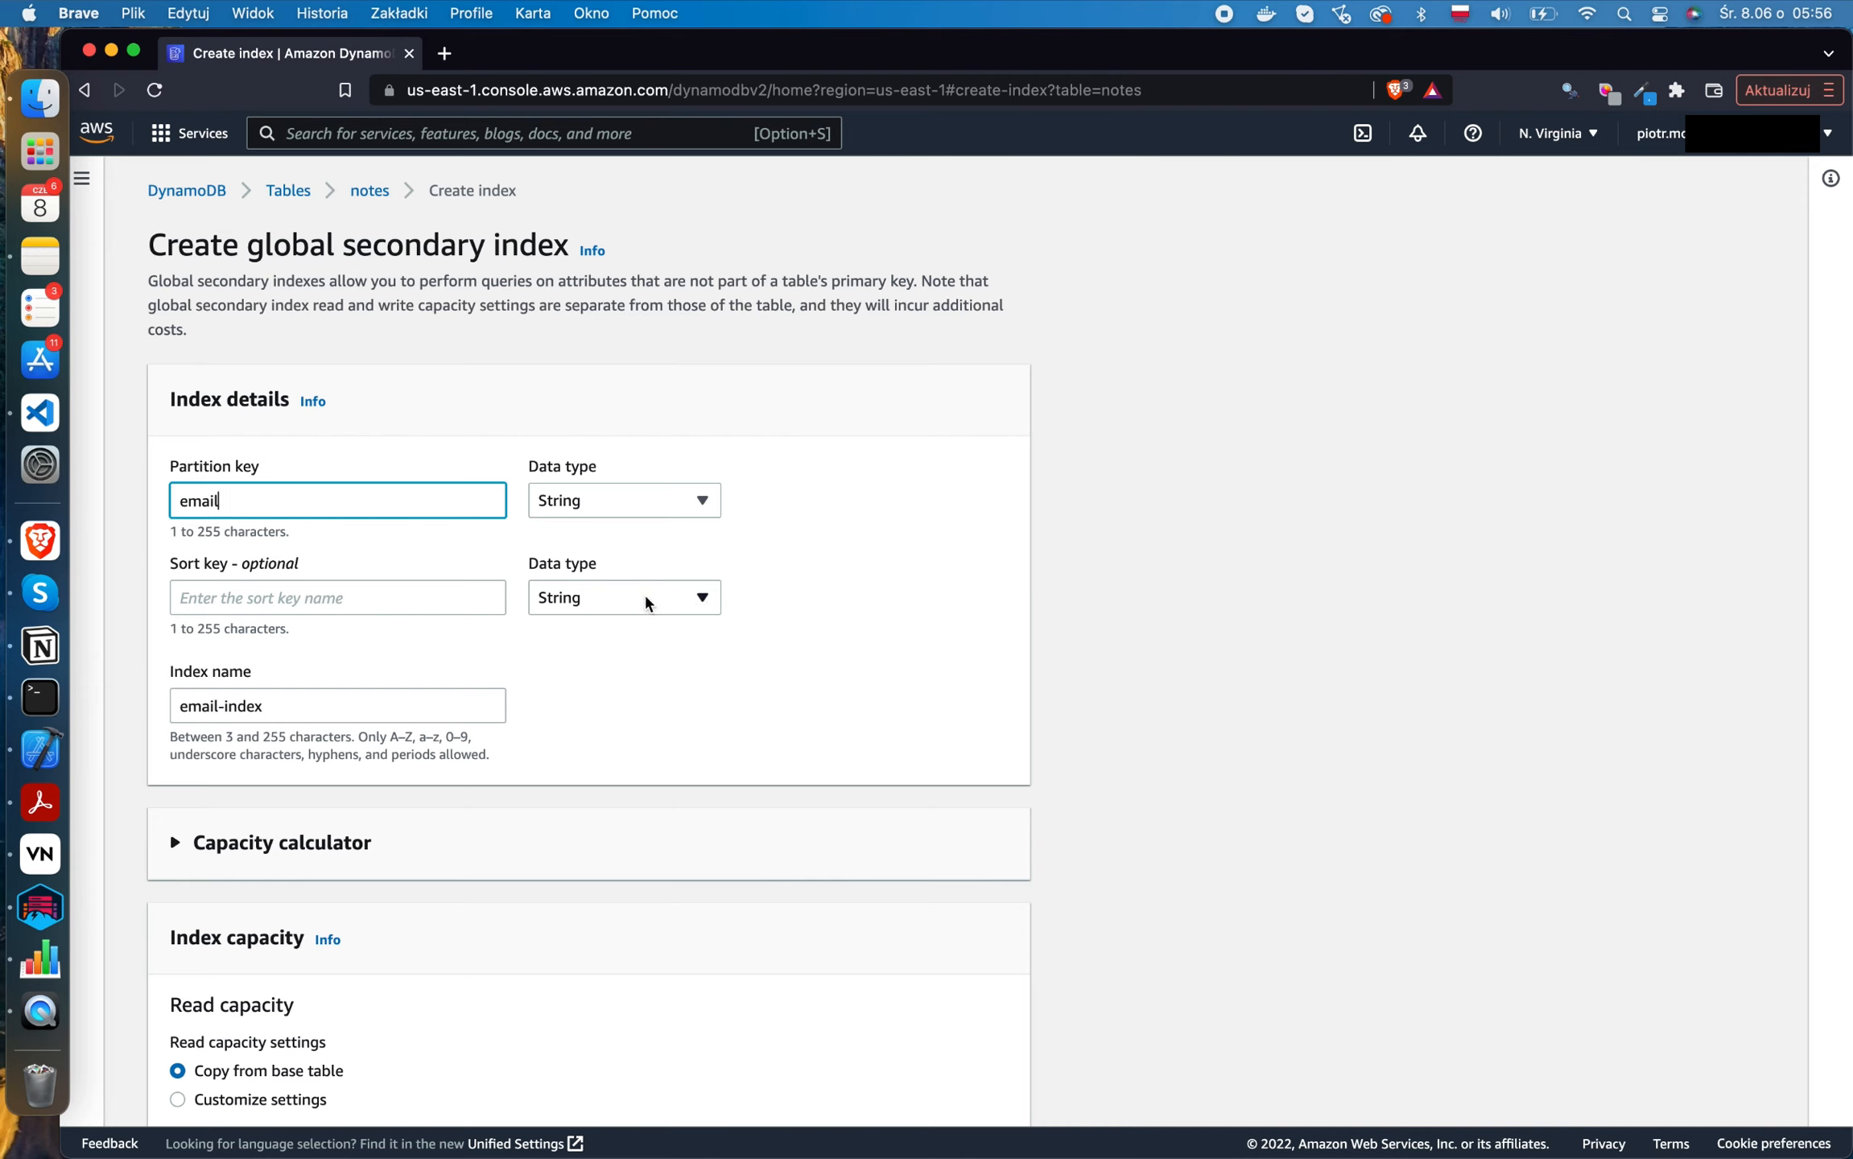
left_click(431, 586)
type("c")
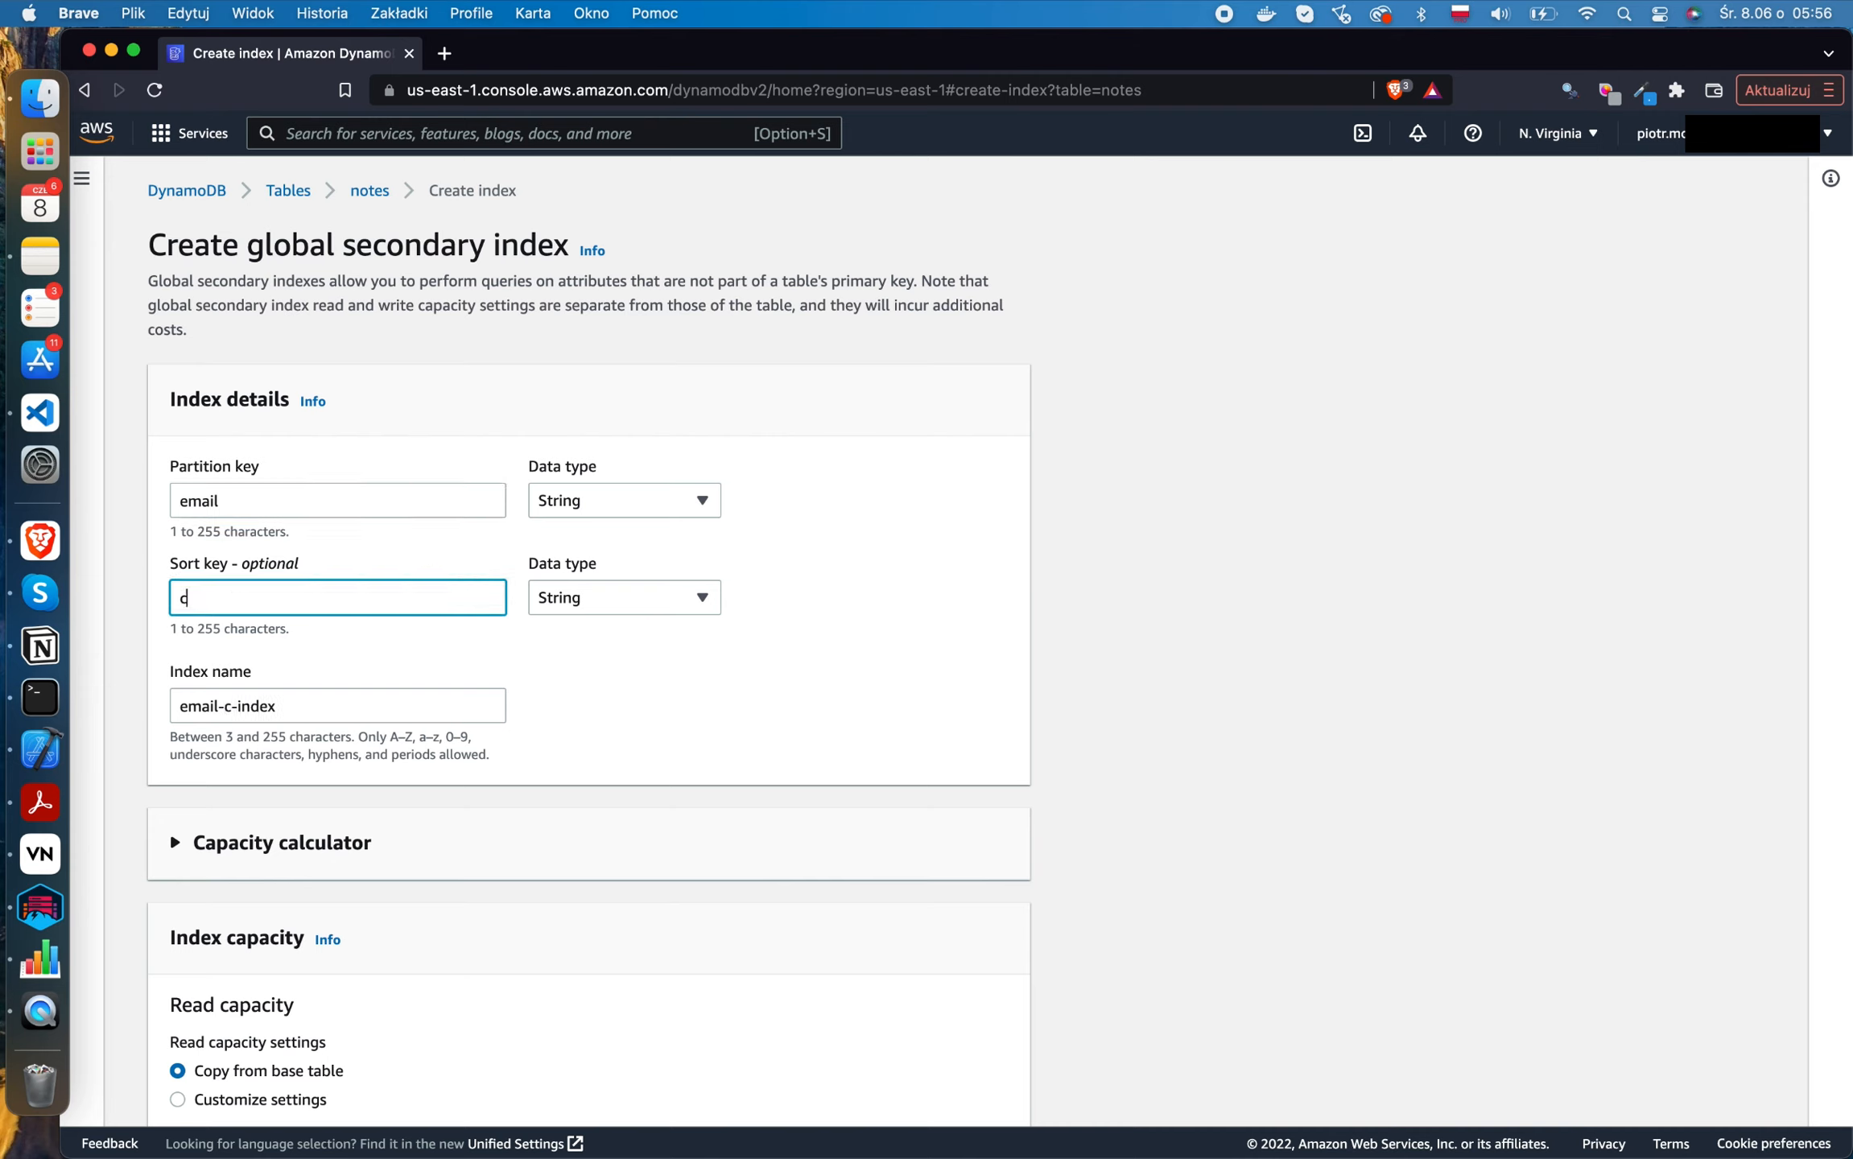
type("ategory")
Shorten the index name to category-index.
scroll(641, 708, "down", 1)
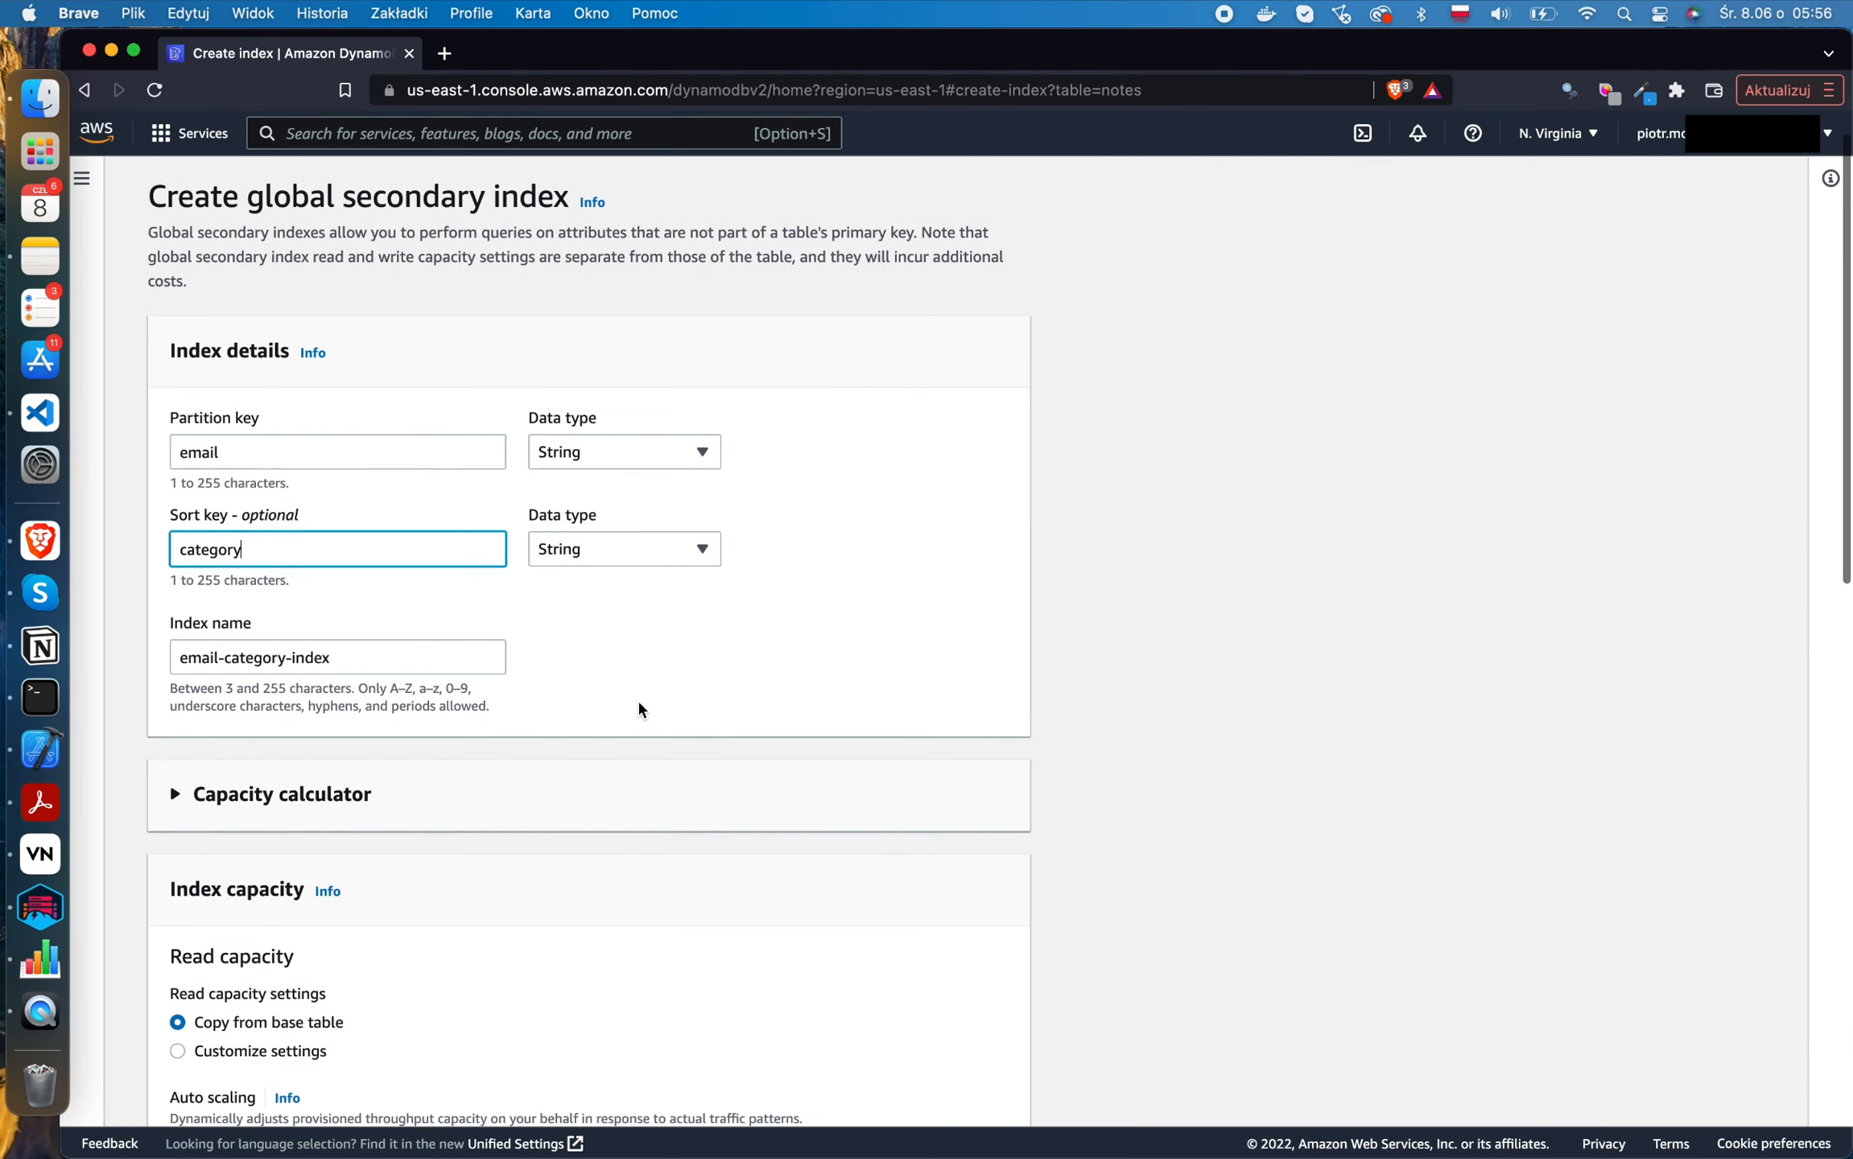
left_click_drag(346, 655, 145, 653)
left_click(229, 656)
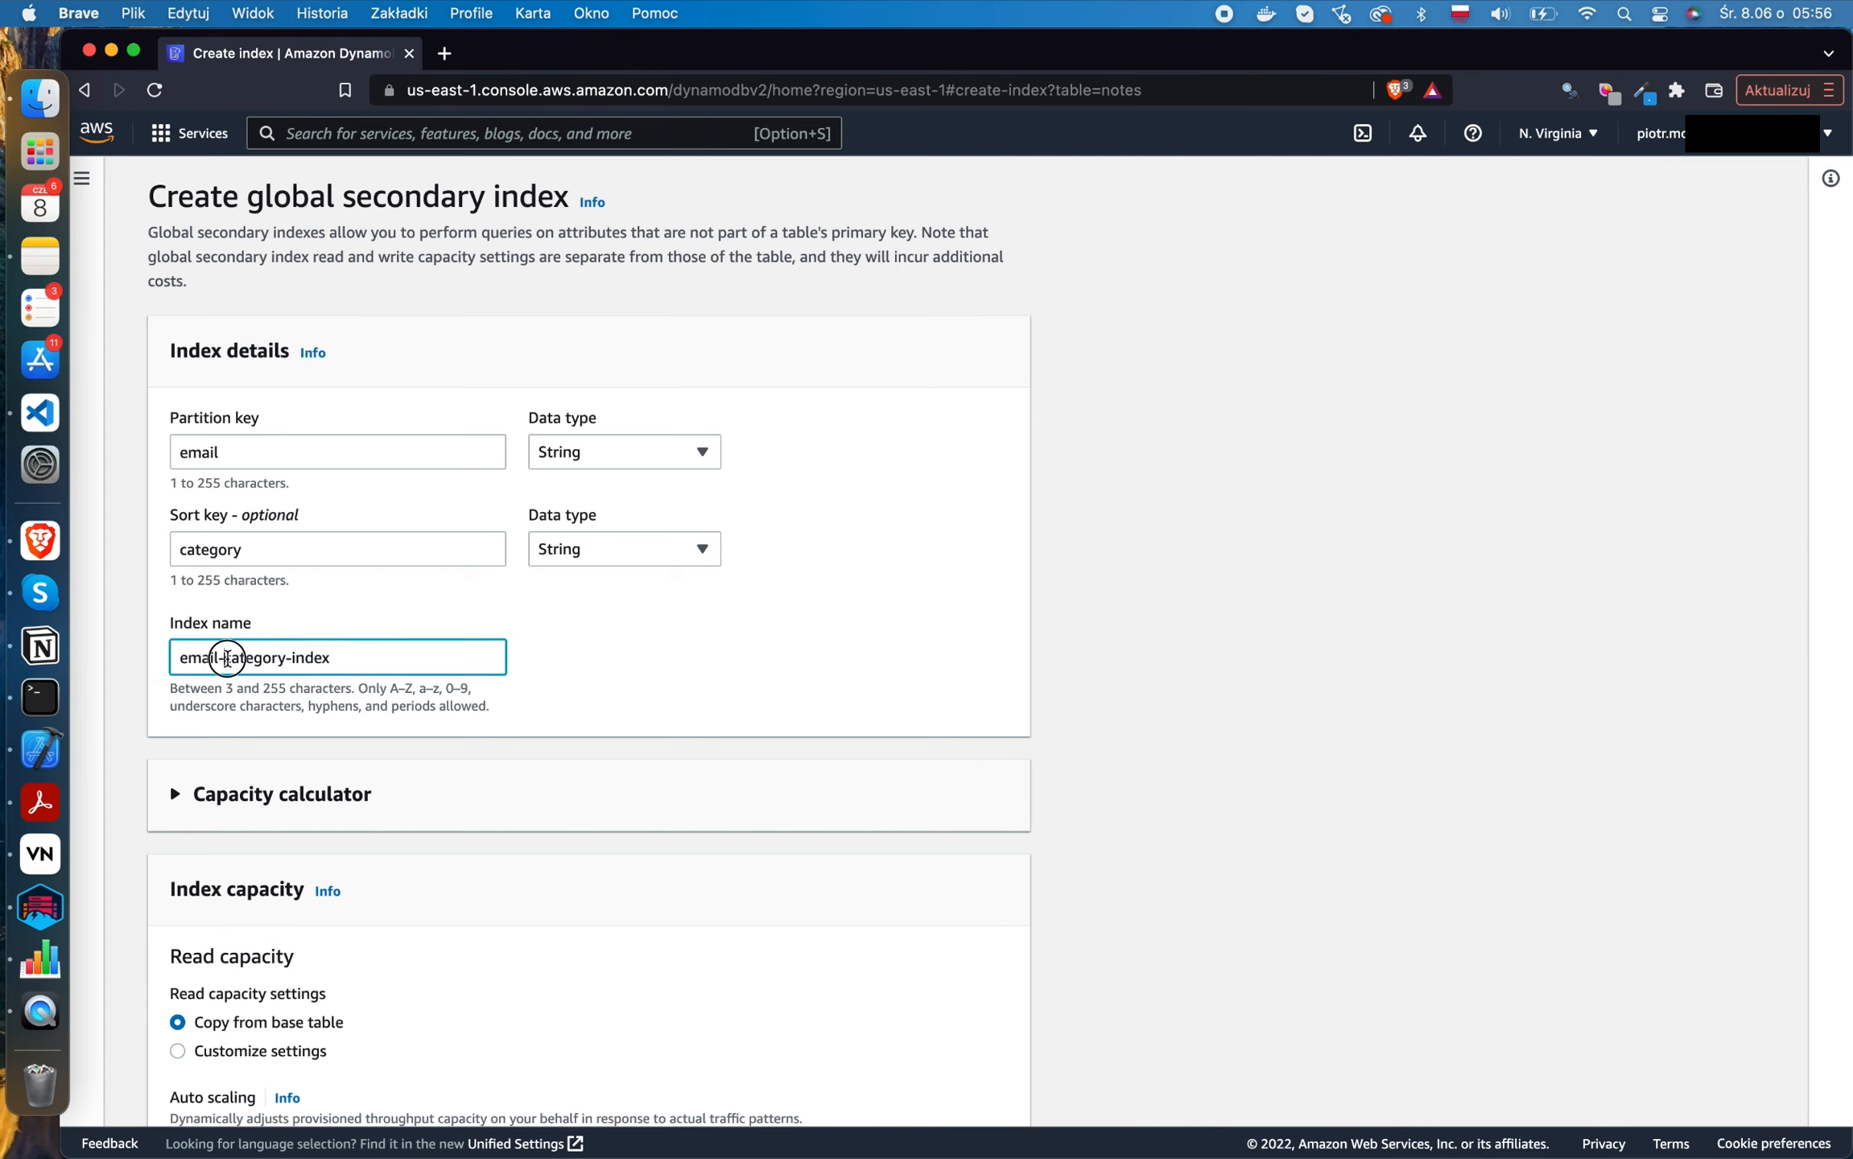
key("BackSpace")
key("BackSpace")
key("BackSpace")
key("BackSpace")
key("BackSpace")
key("BackSpace")
scroll(331, 813, "down", 2)
scroll(333, 815, "down", 1)
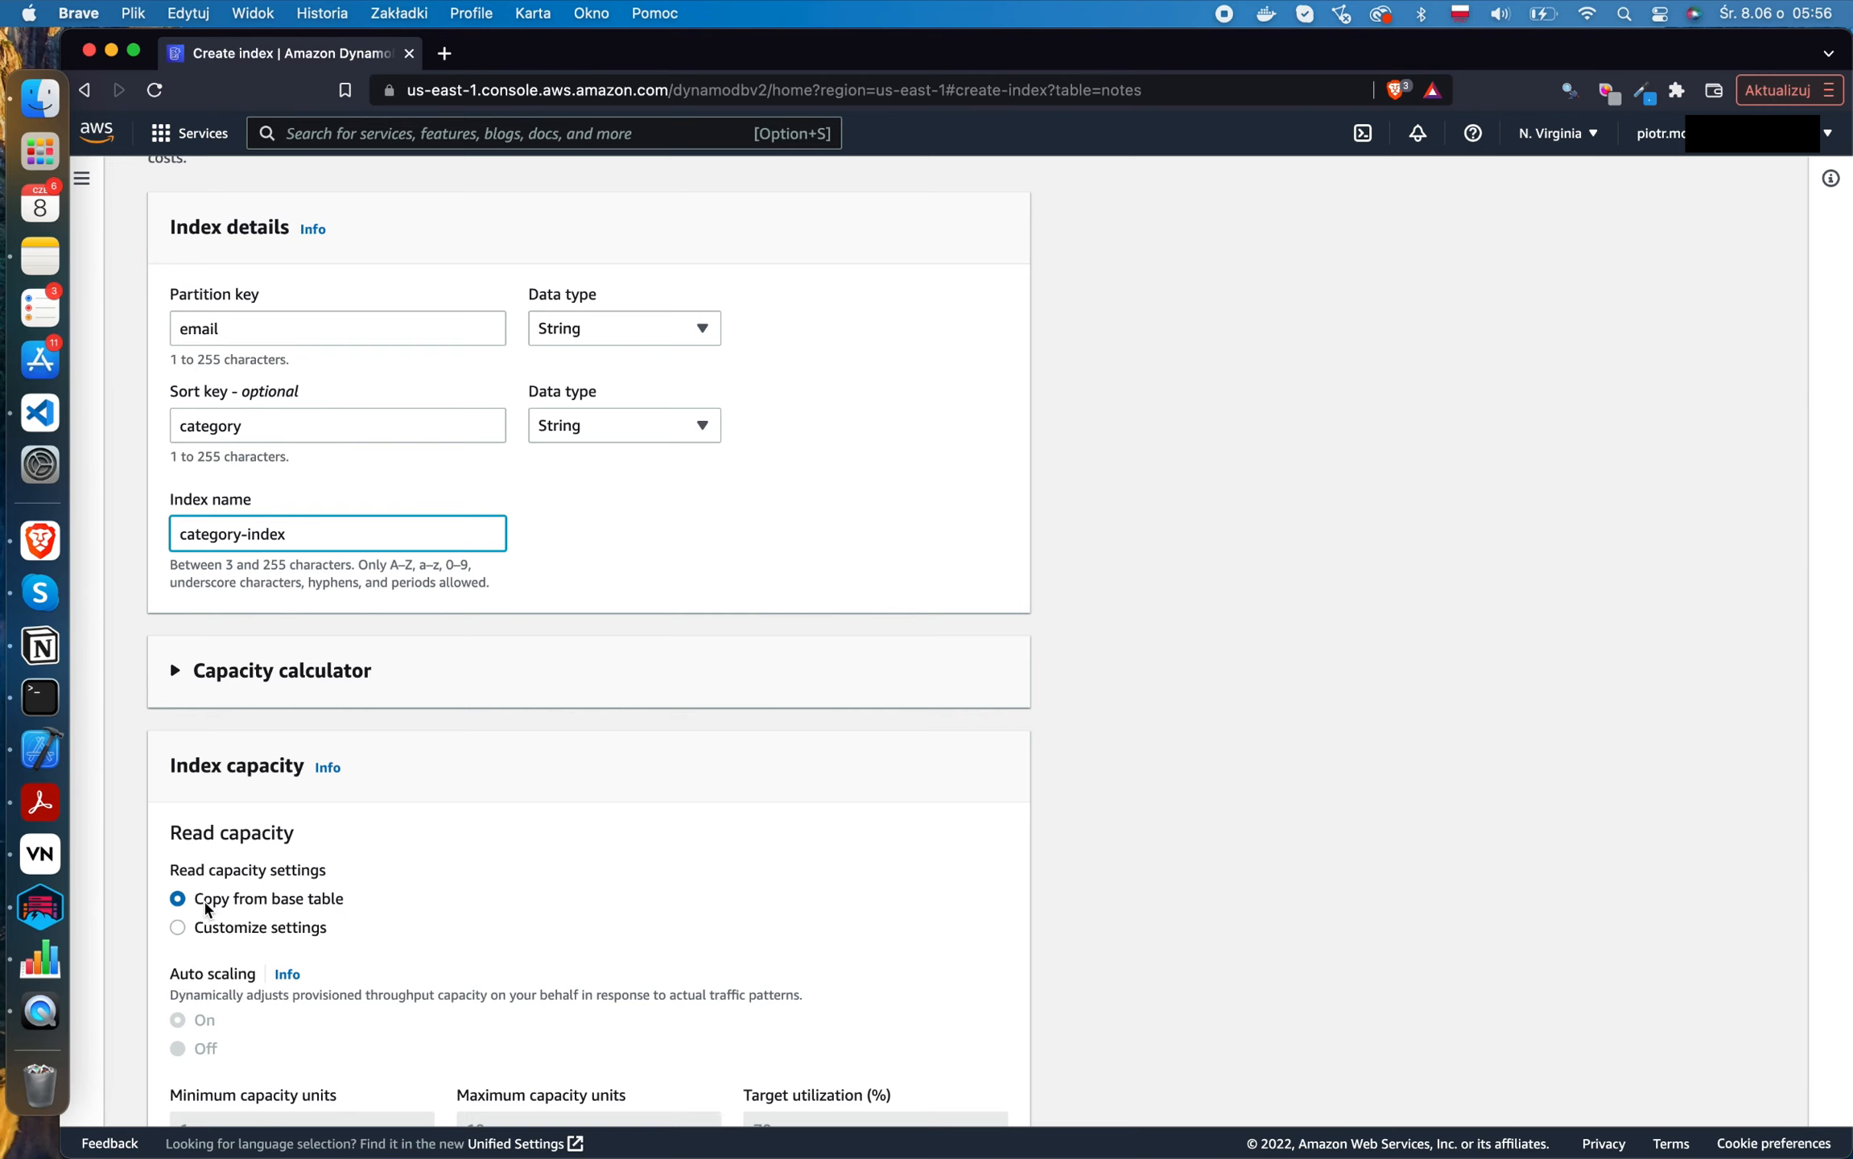
left_click(178, 926)
scroll(258, 902, "down", 5)
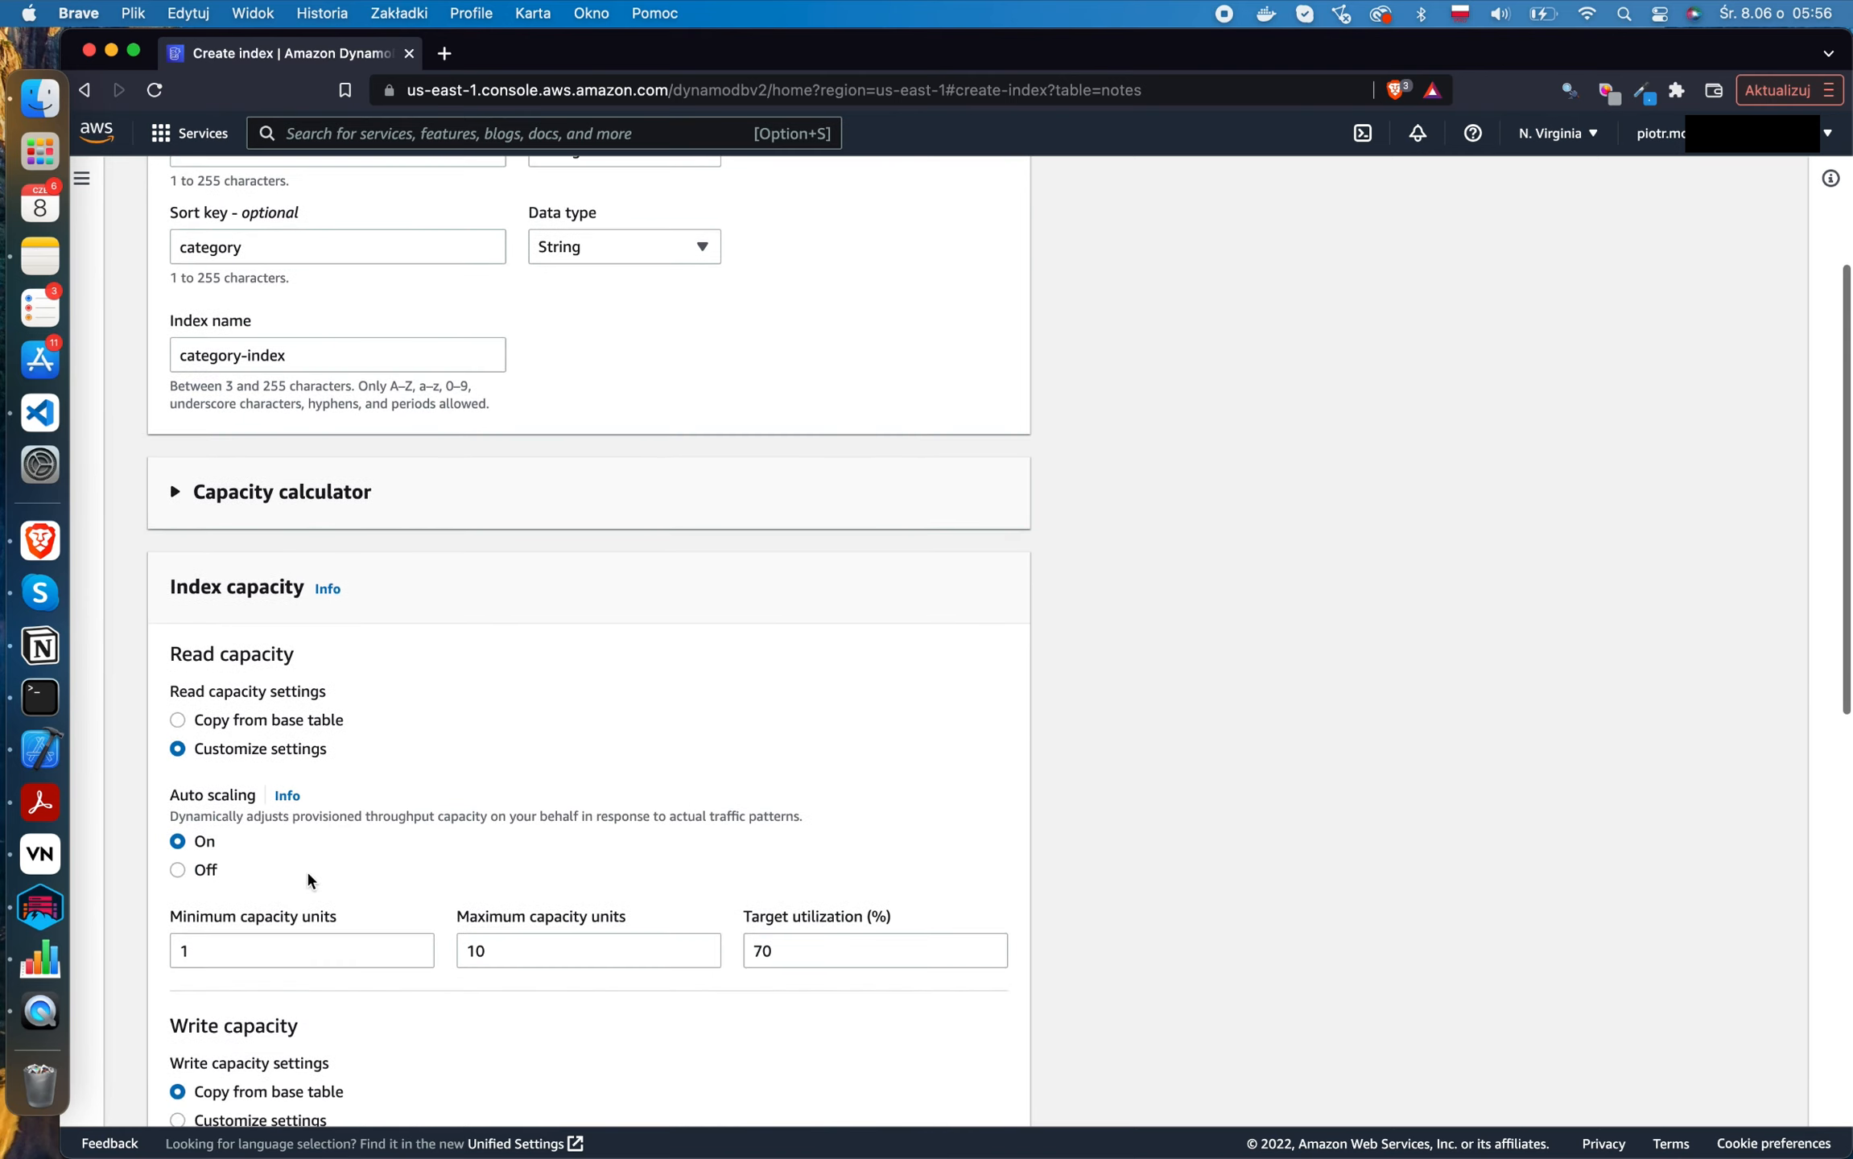
left_click(177, 721)
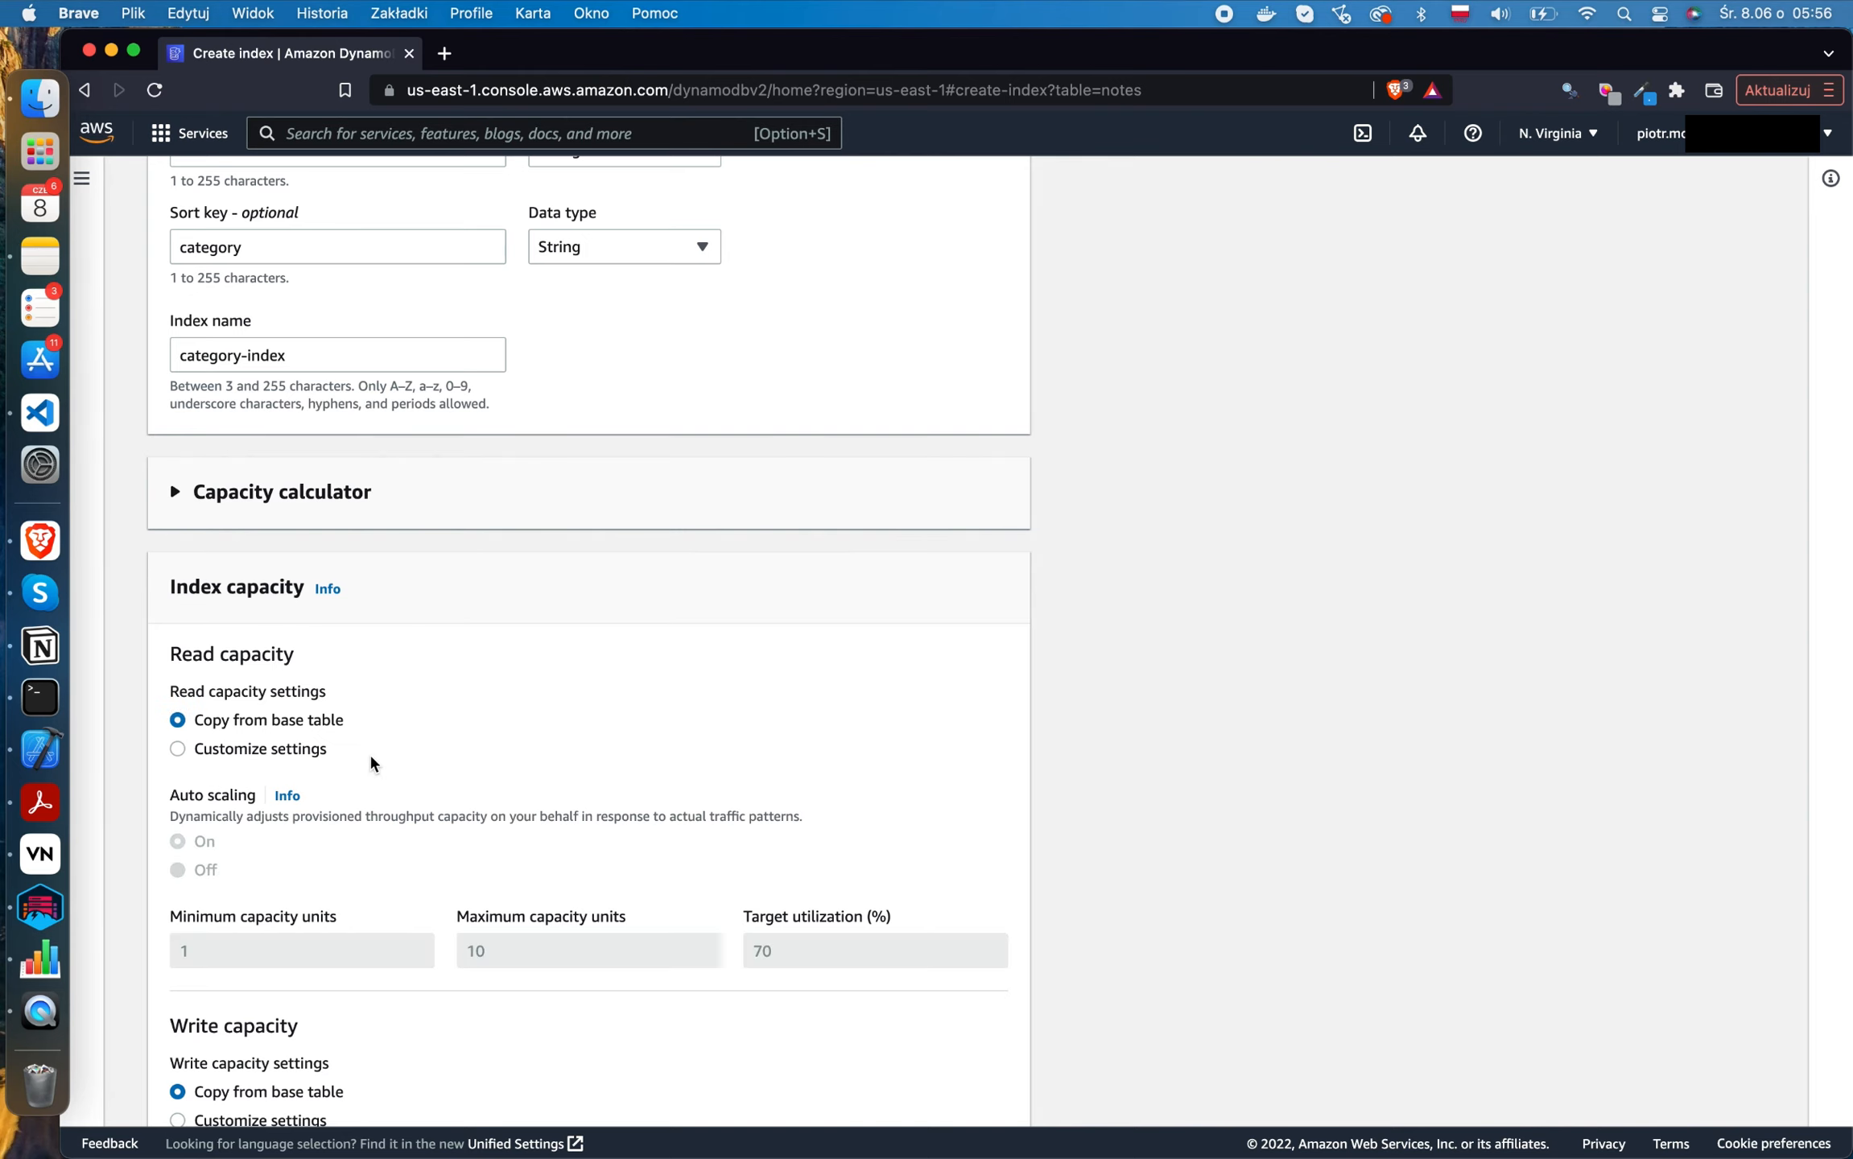
Create the index with read and write capacity copied from the base table and all attributes projected.
scroll(370, 760, "down", 2)
scroll(370, 756, "down", 6)
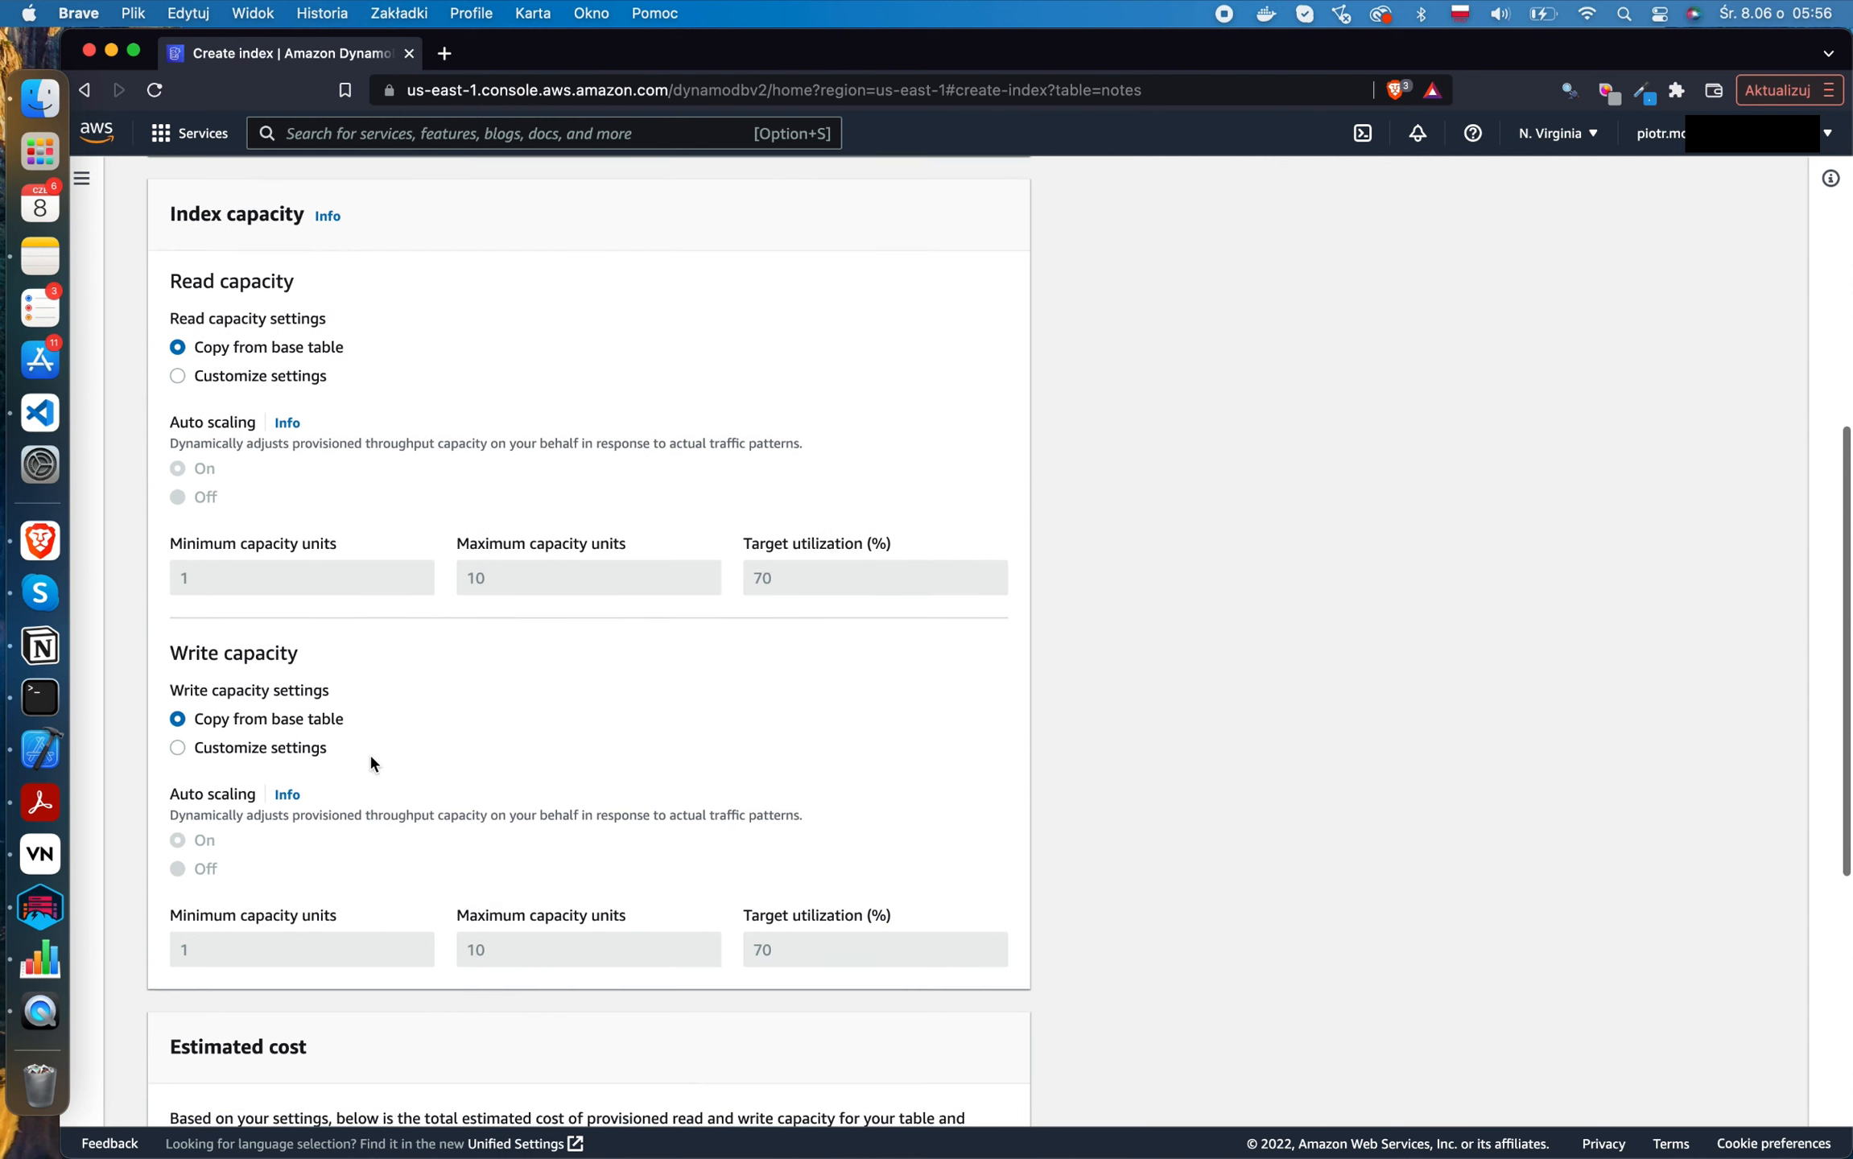
scroll(420, 834, "down", 7)
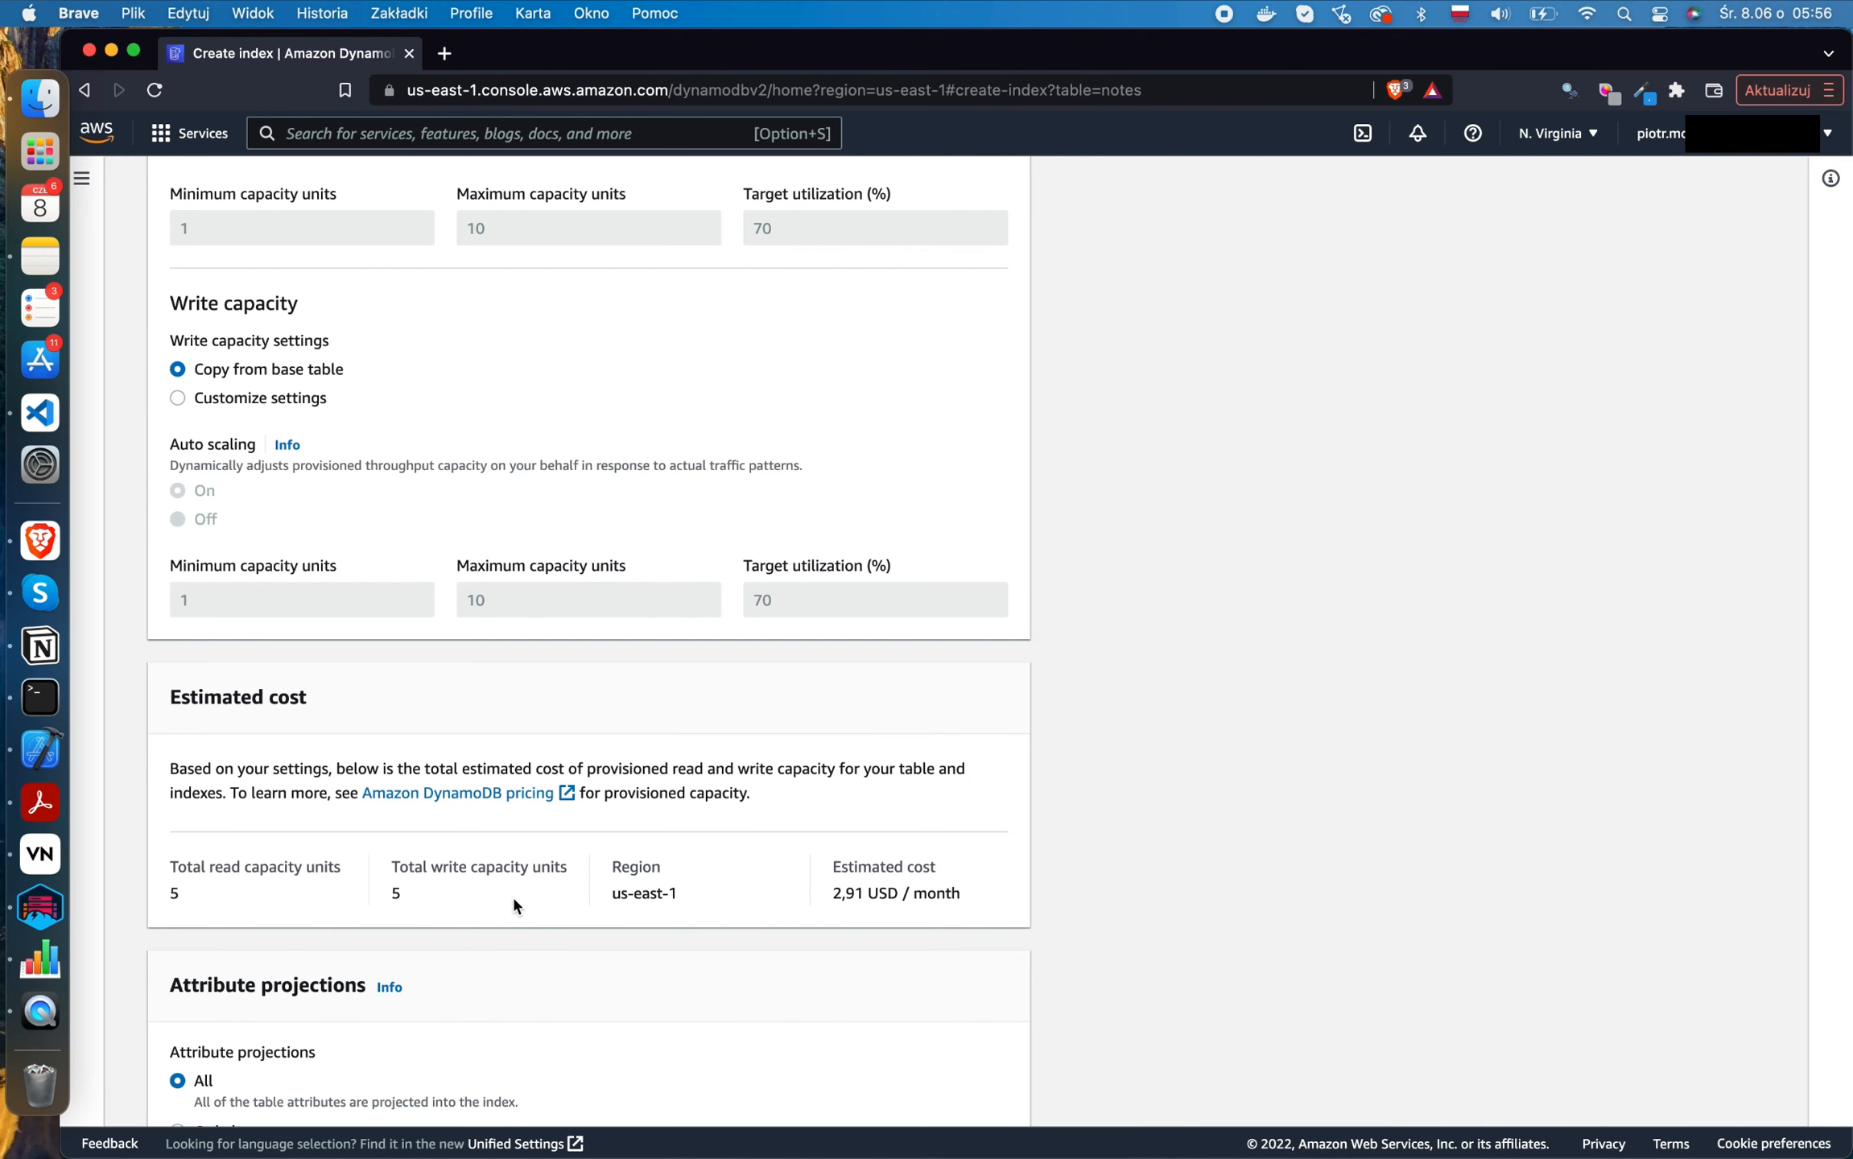
scroll(485, 895, "down", 6)
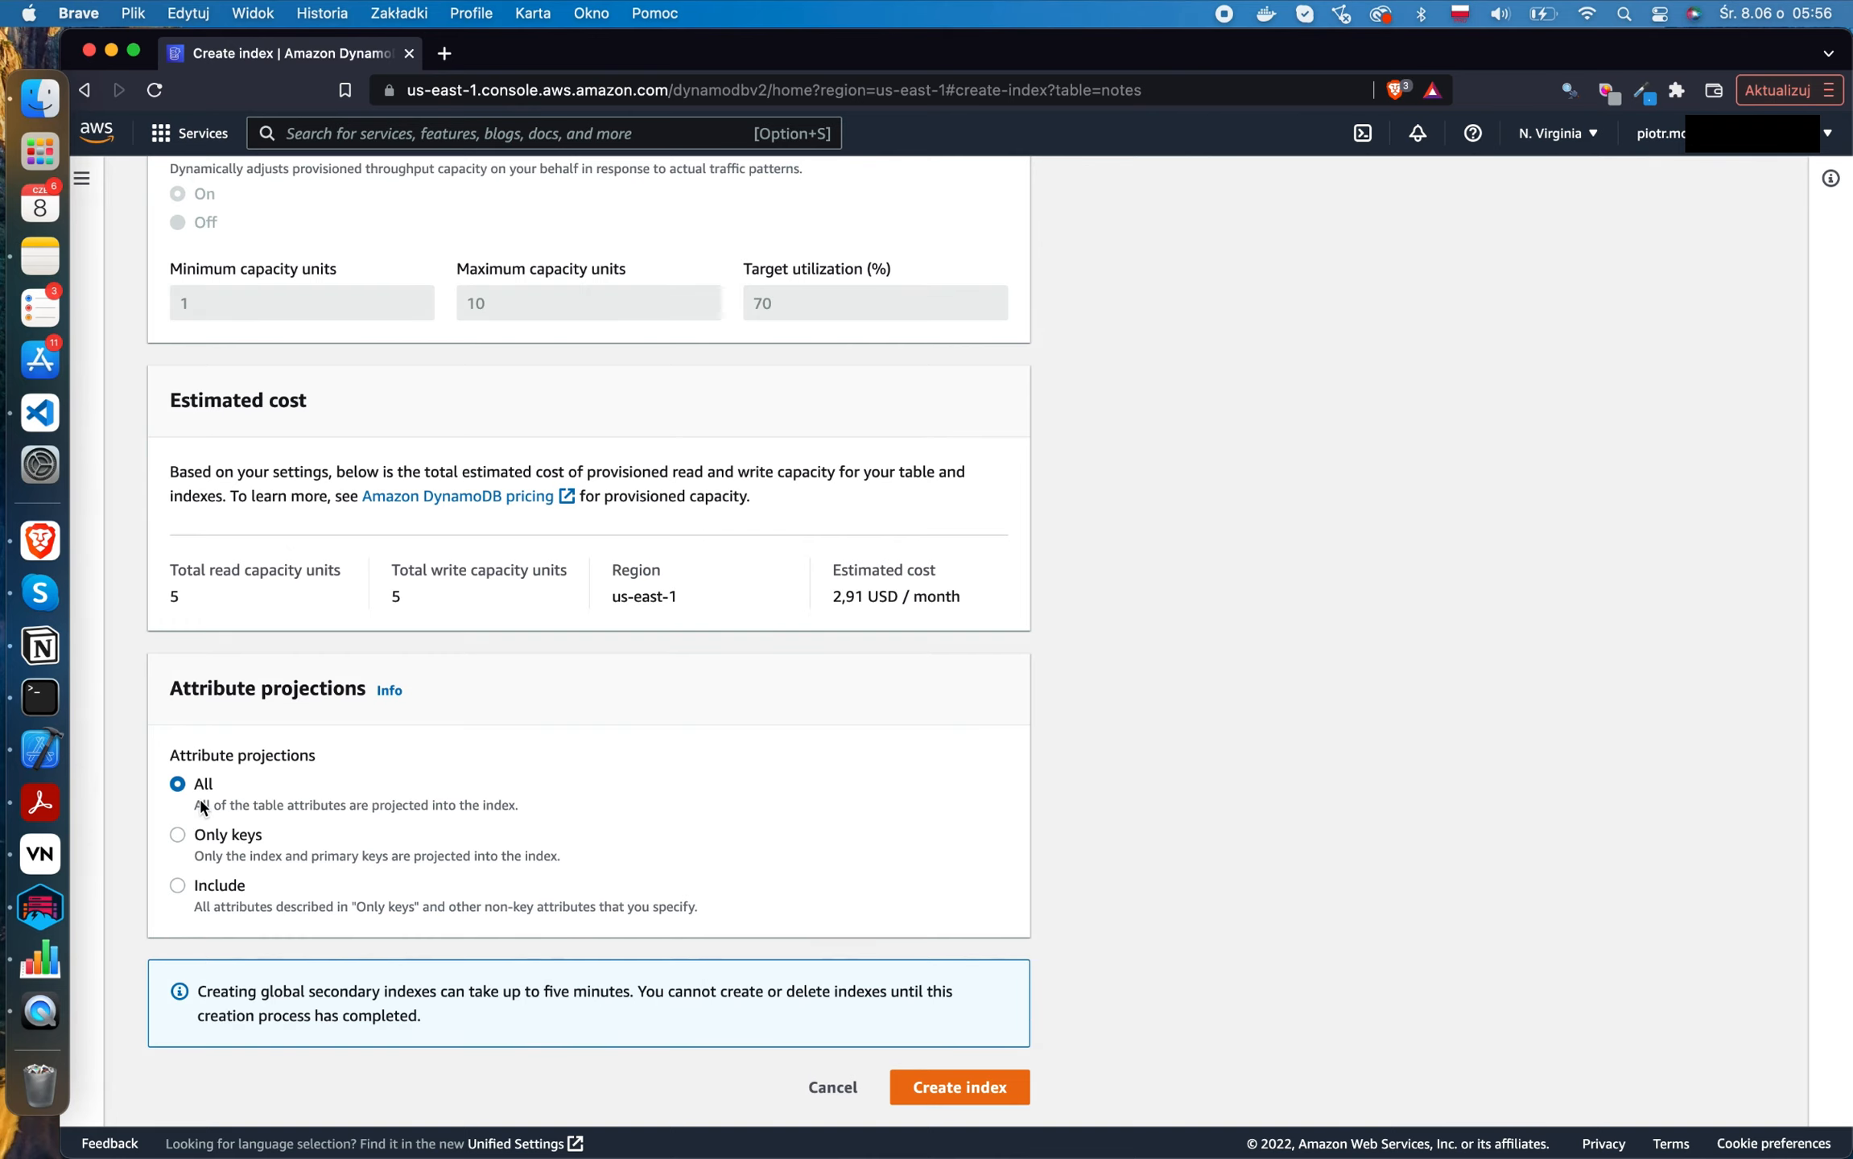
left_click(959, 1088)
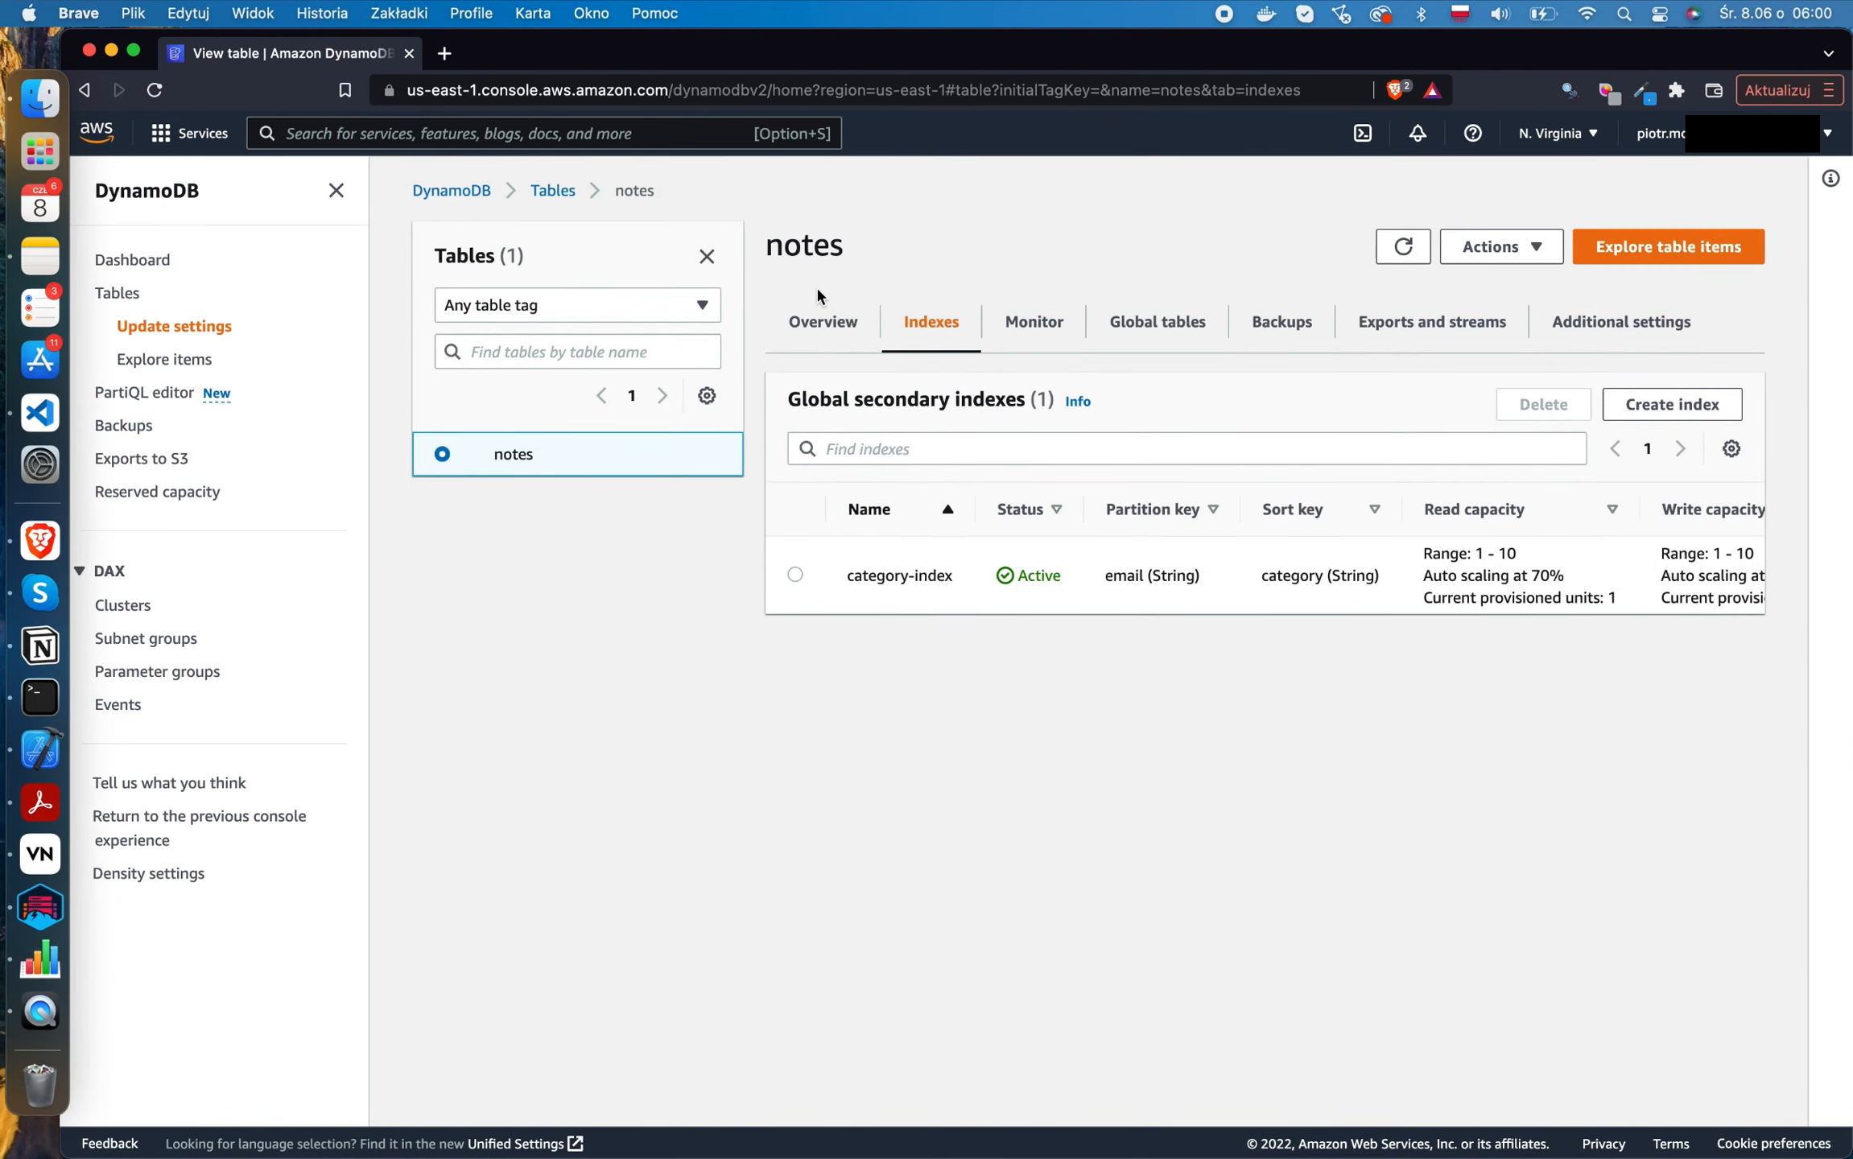
Explore the notes table's items in Query mode with category-index as the index to query.
left_click(817, 321)
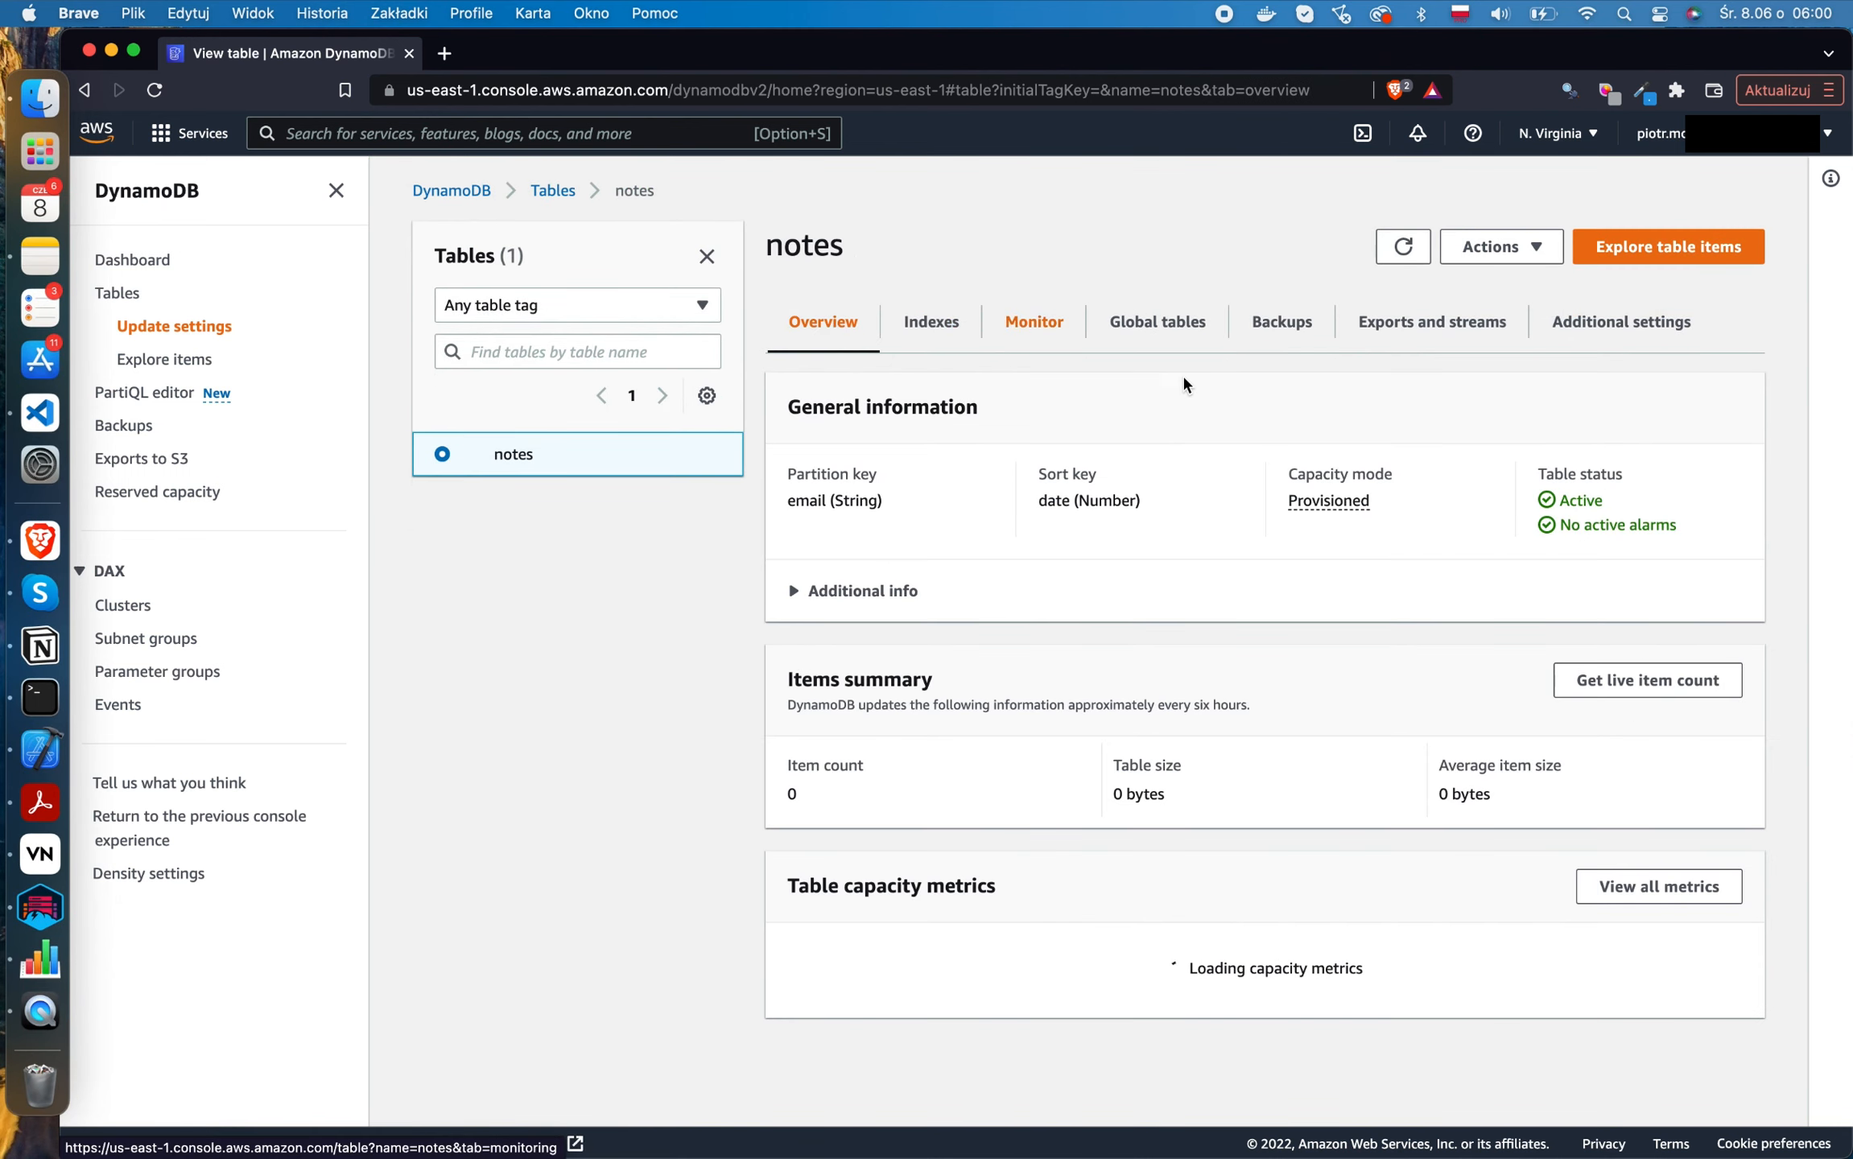
left_click(1606, 243)
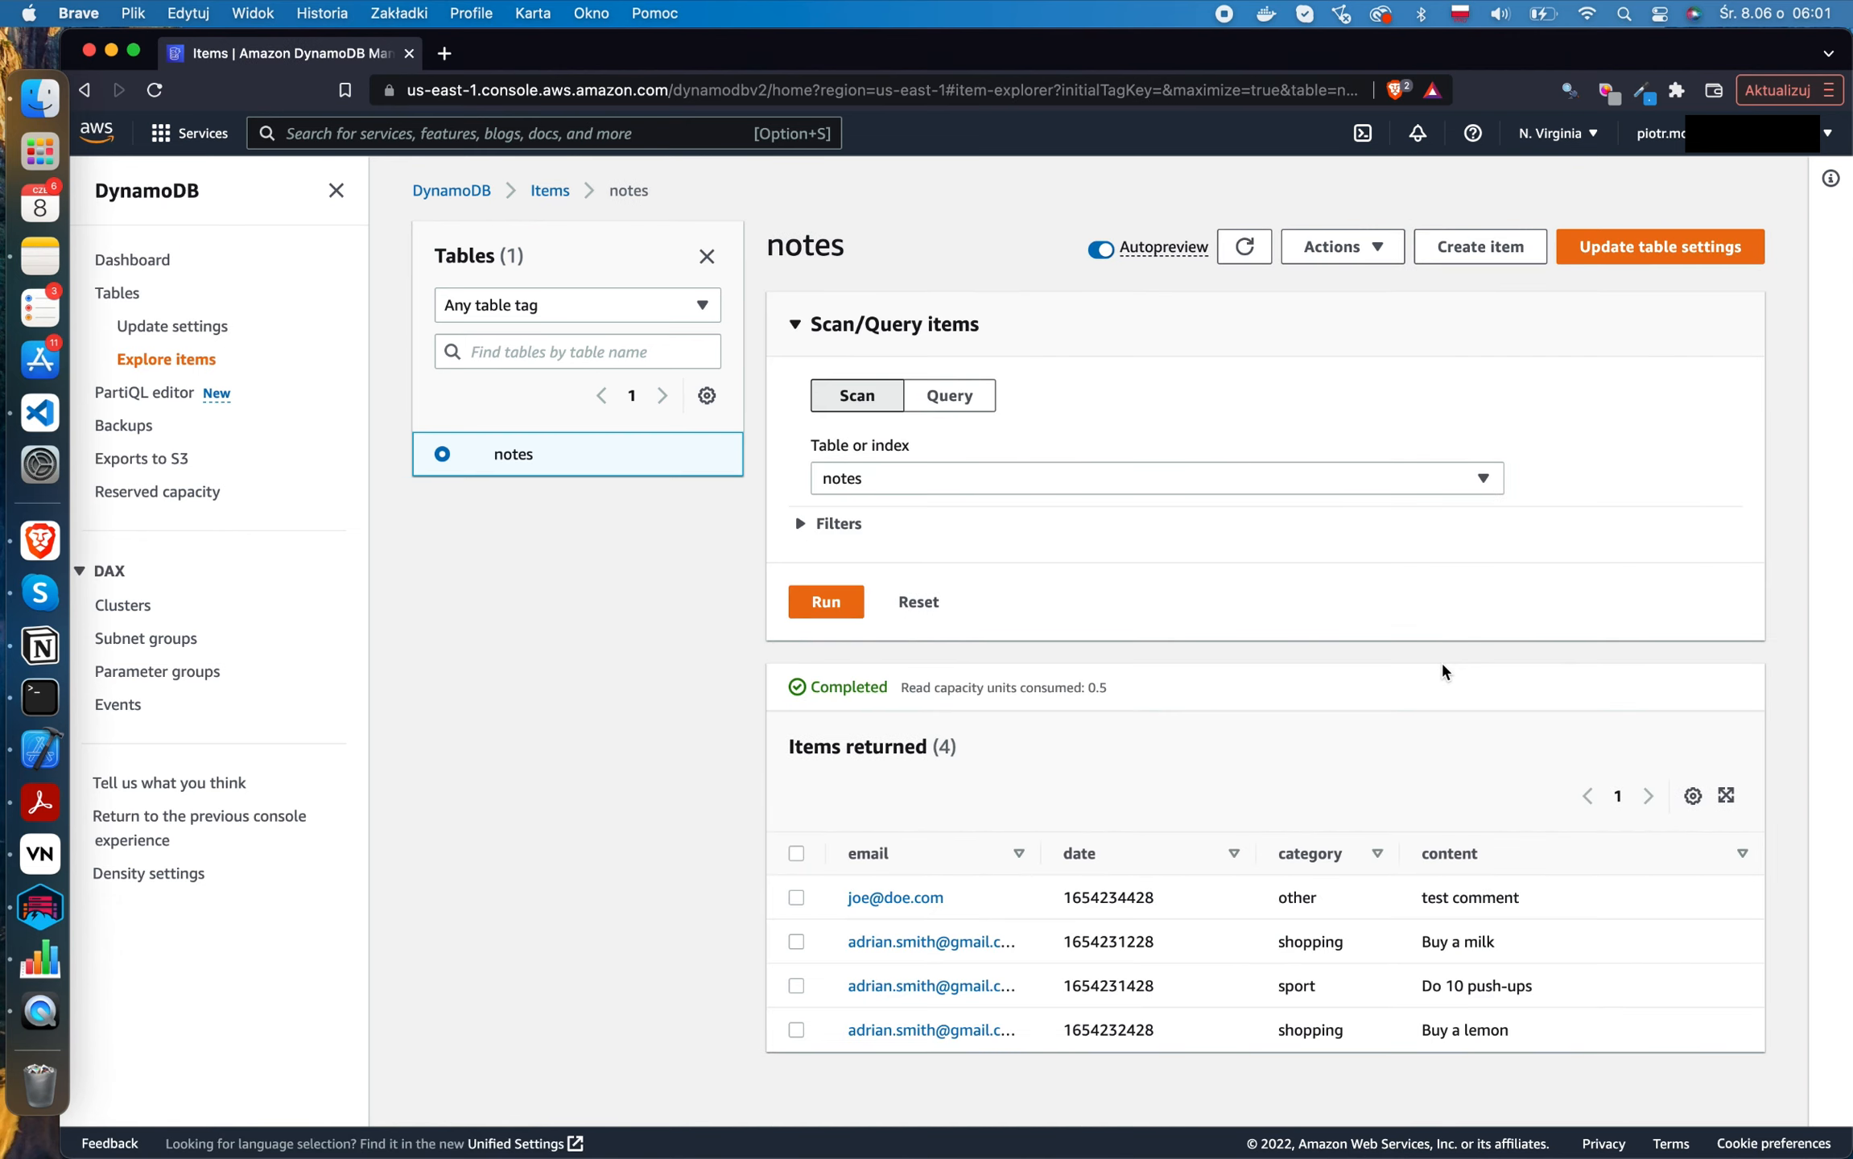
left_click(958, 397)
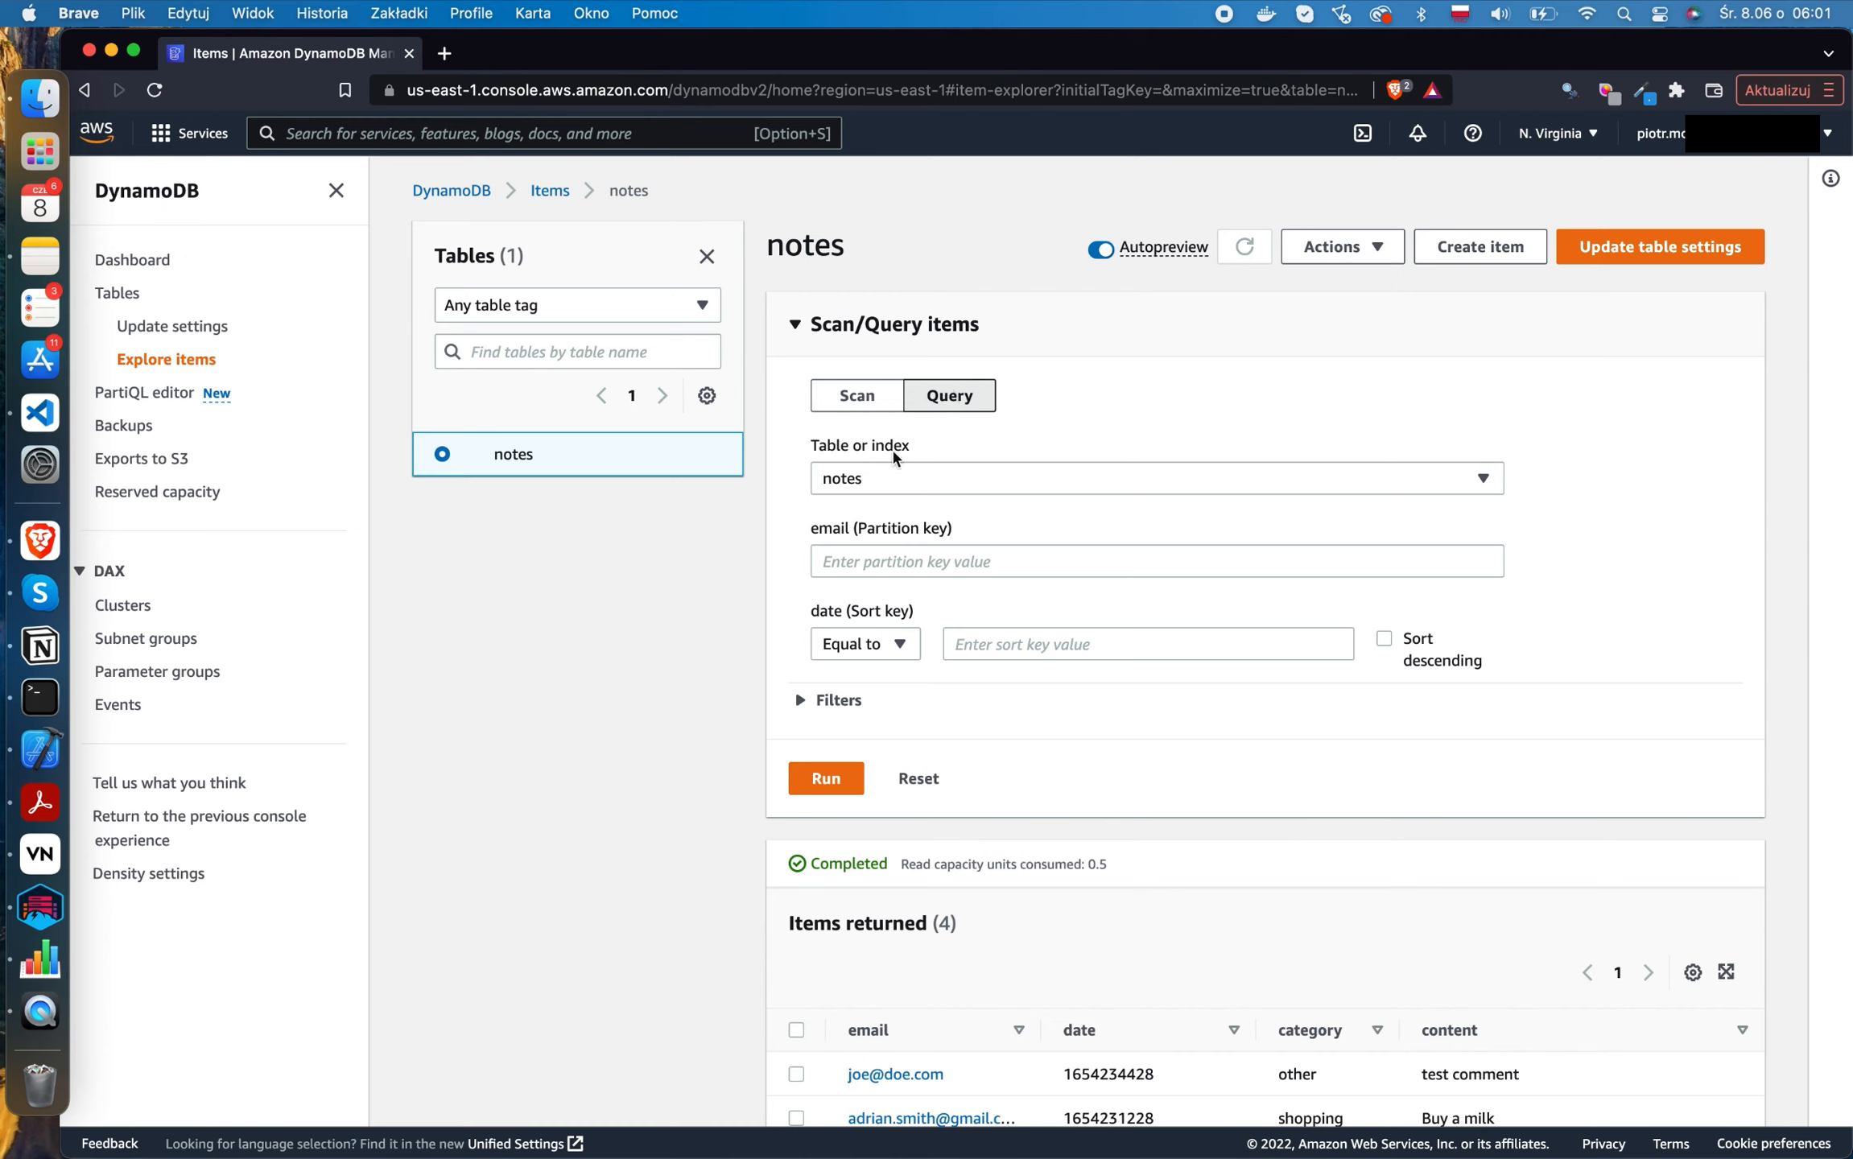
left_click(952, 481)
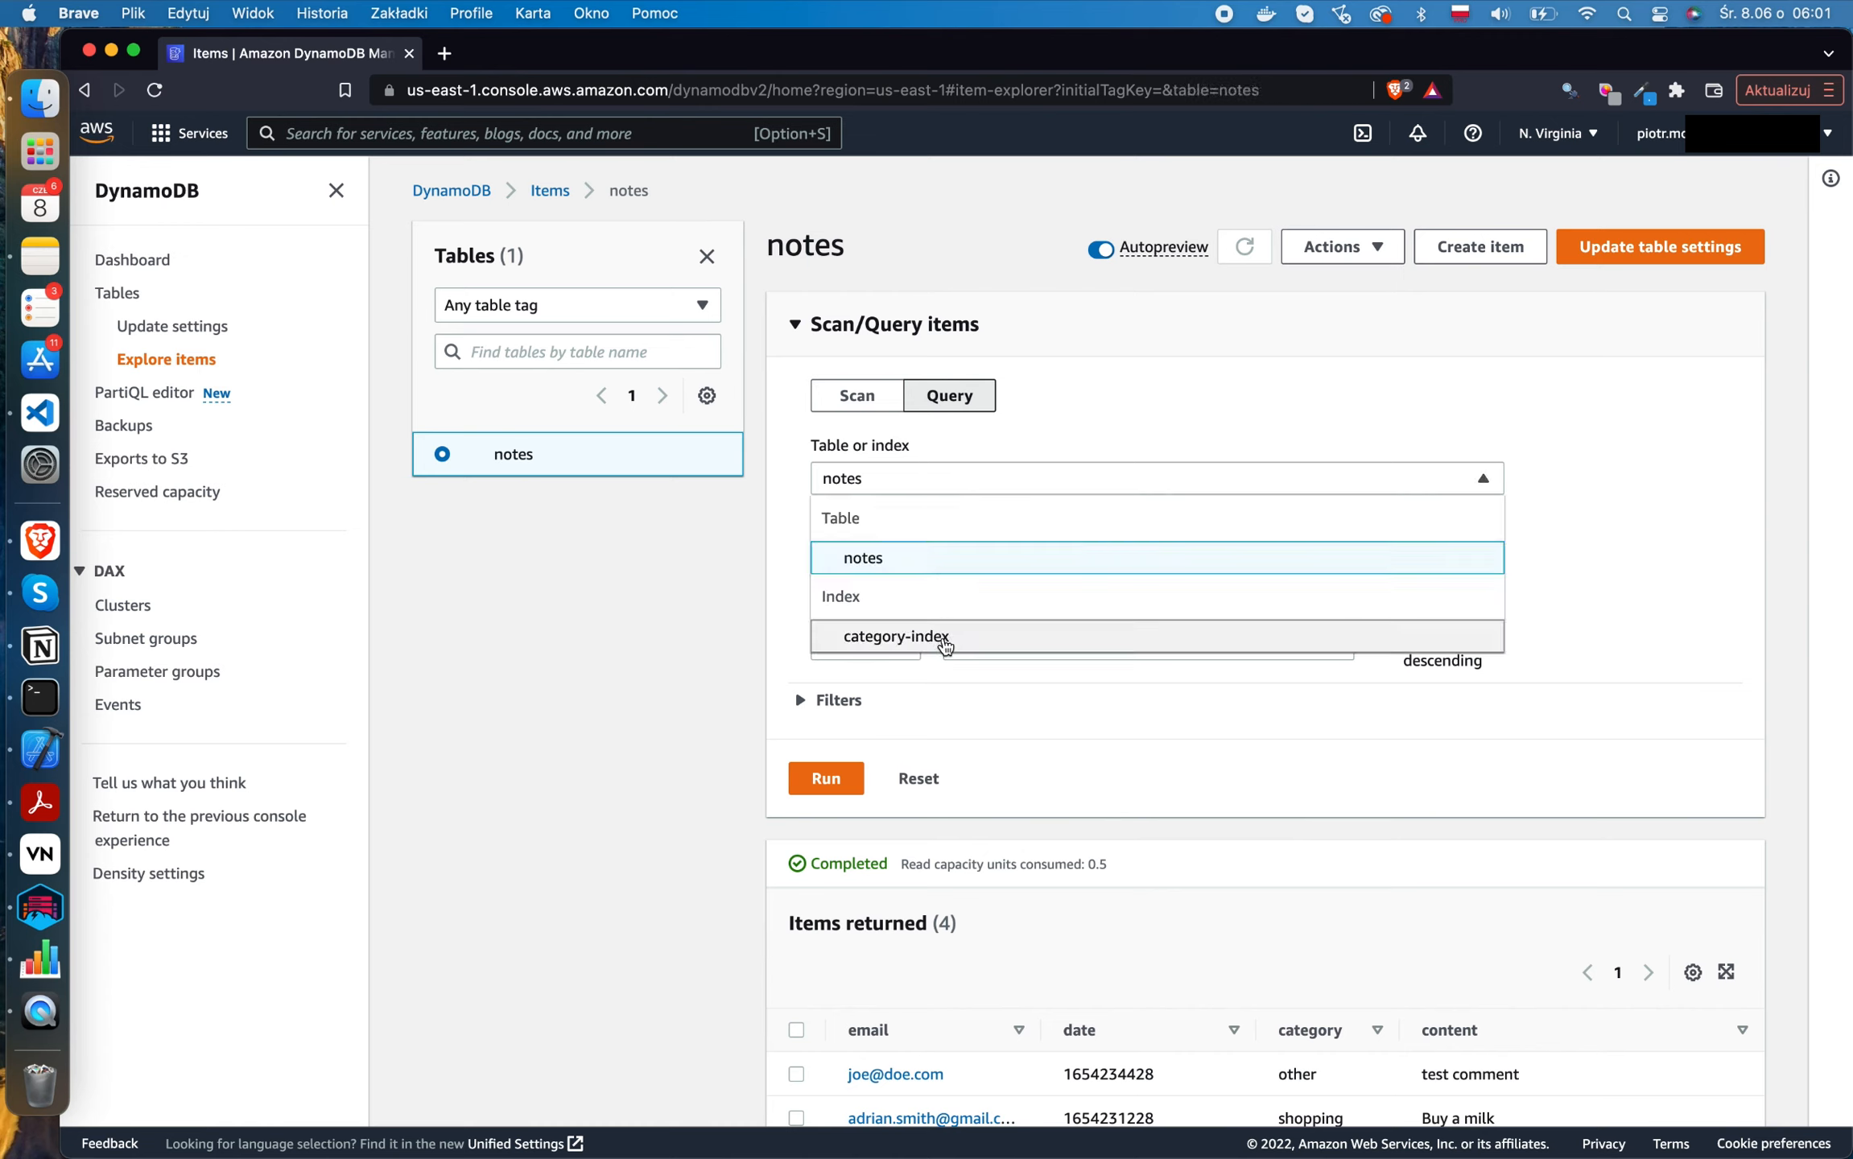
left_click(945, 644)
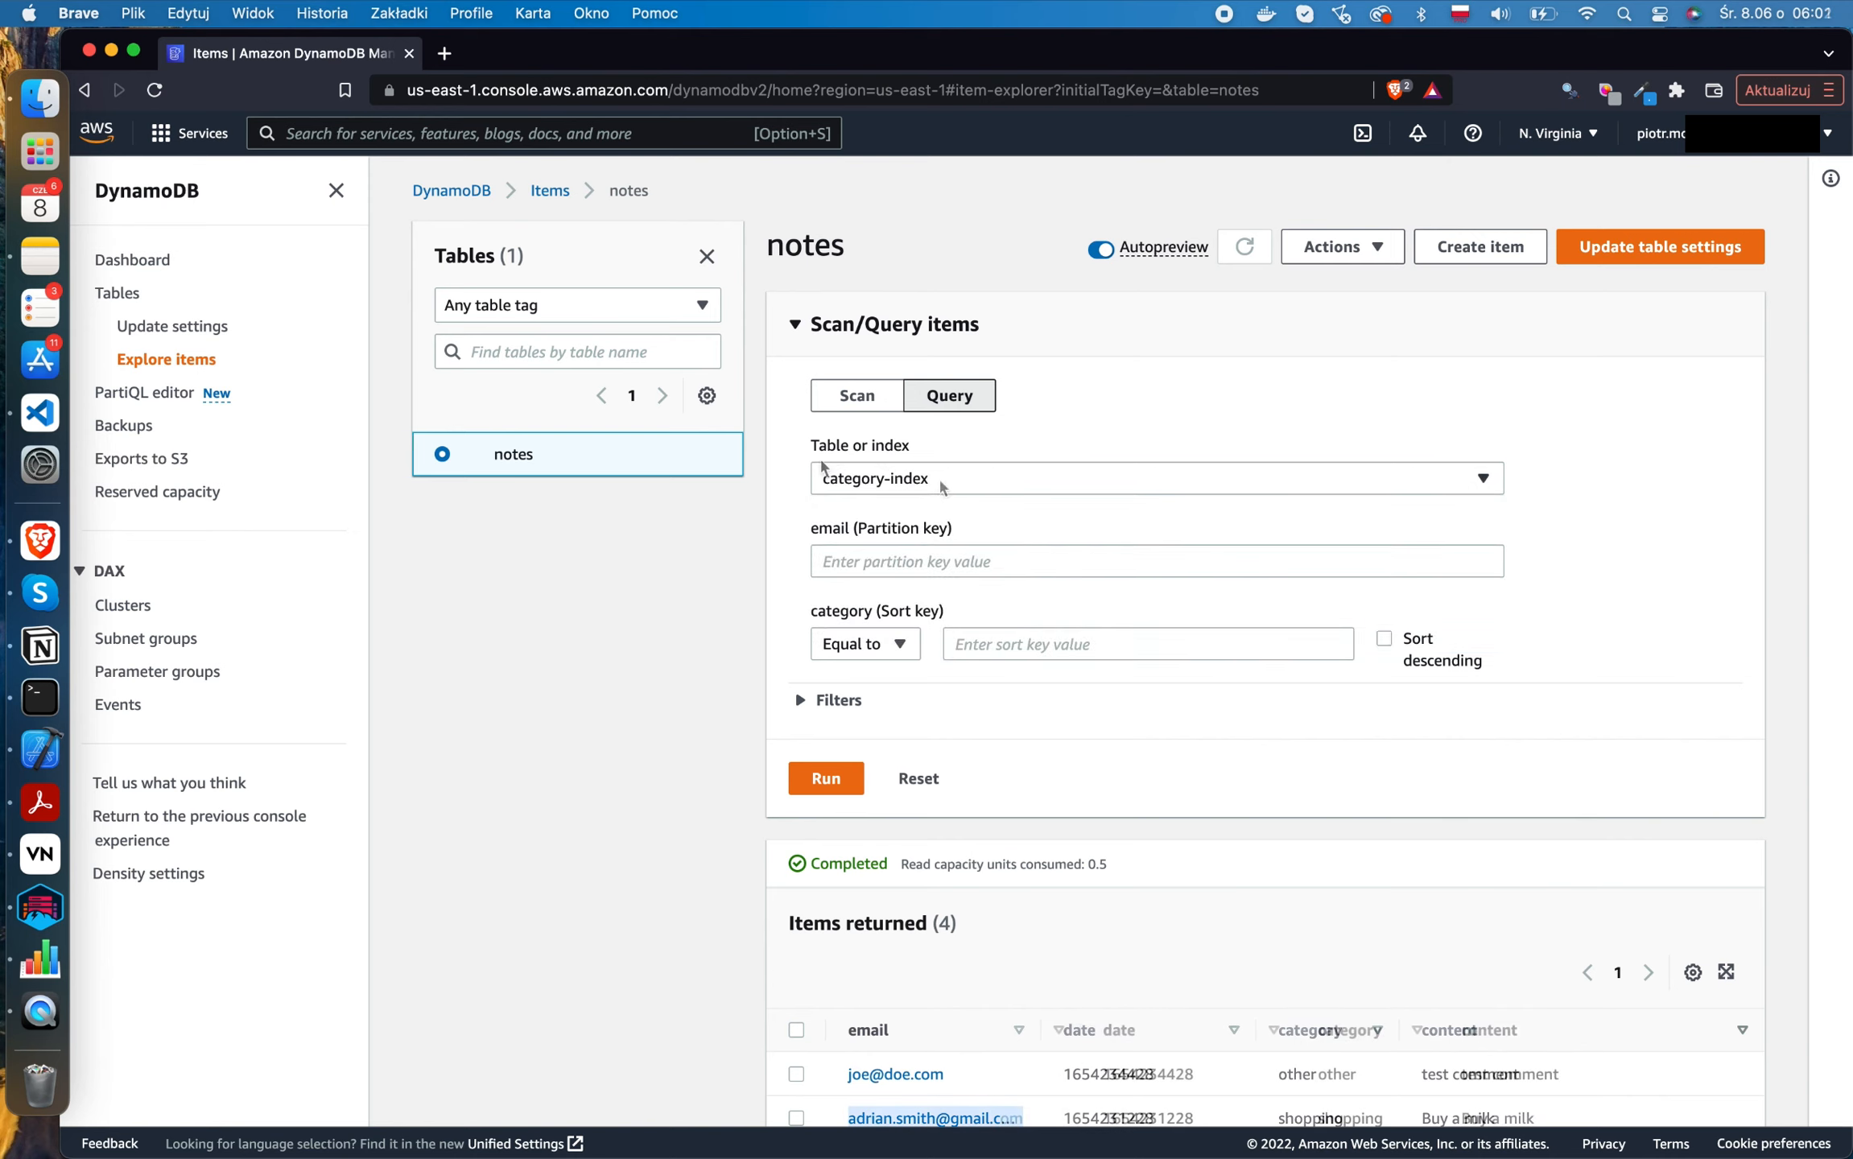
Run the category-index query with the second item's email as partition key and category equal to shopping.
left_click(926, 561)
key("super+v")
scroll(895, 563, "down", 1)
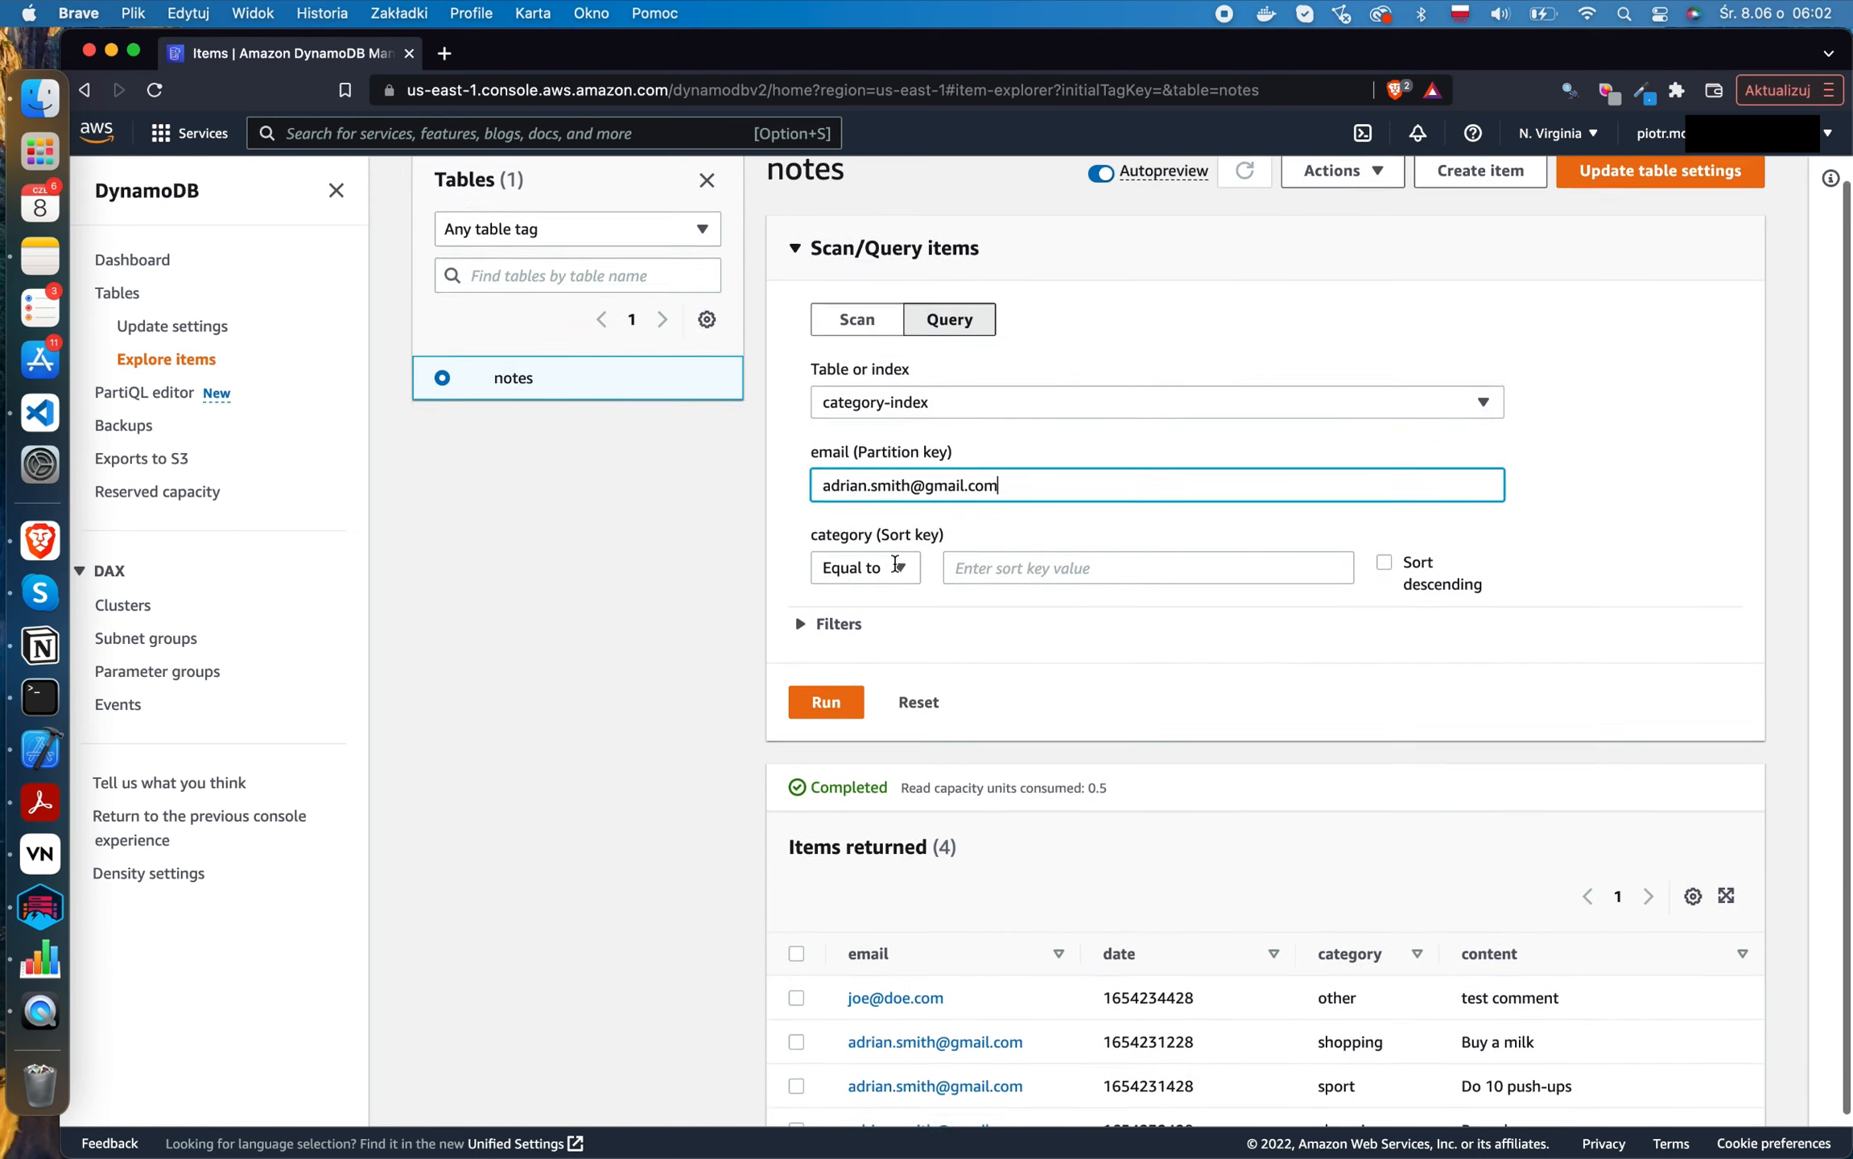
scroll(895, 563, "down", 1)
double_click(1350, 994)
key("super+c")
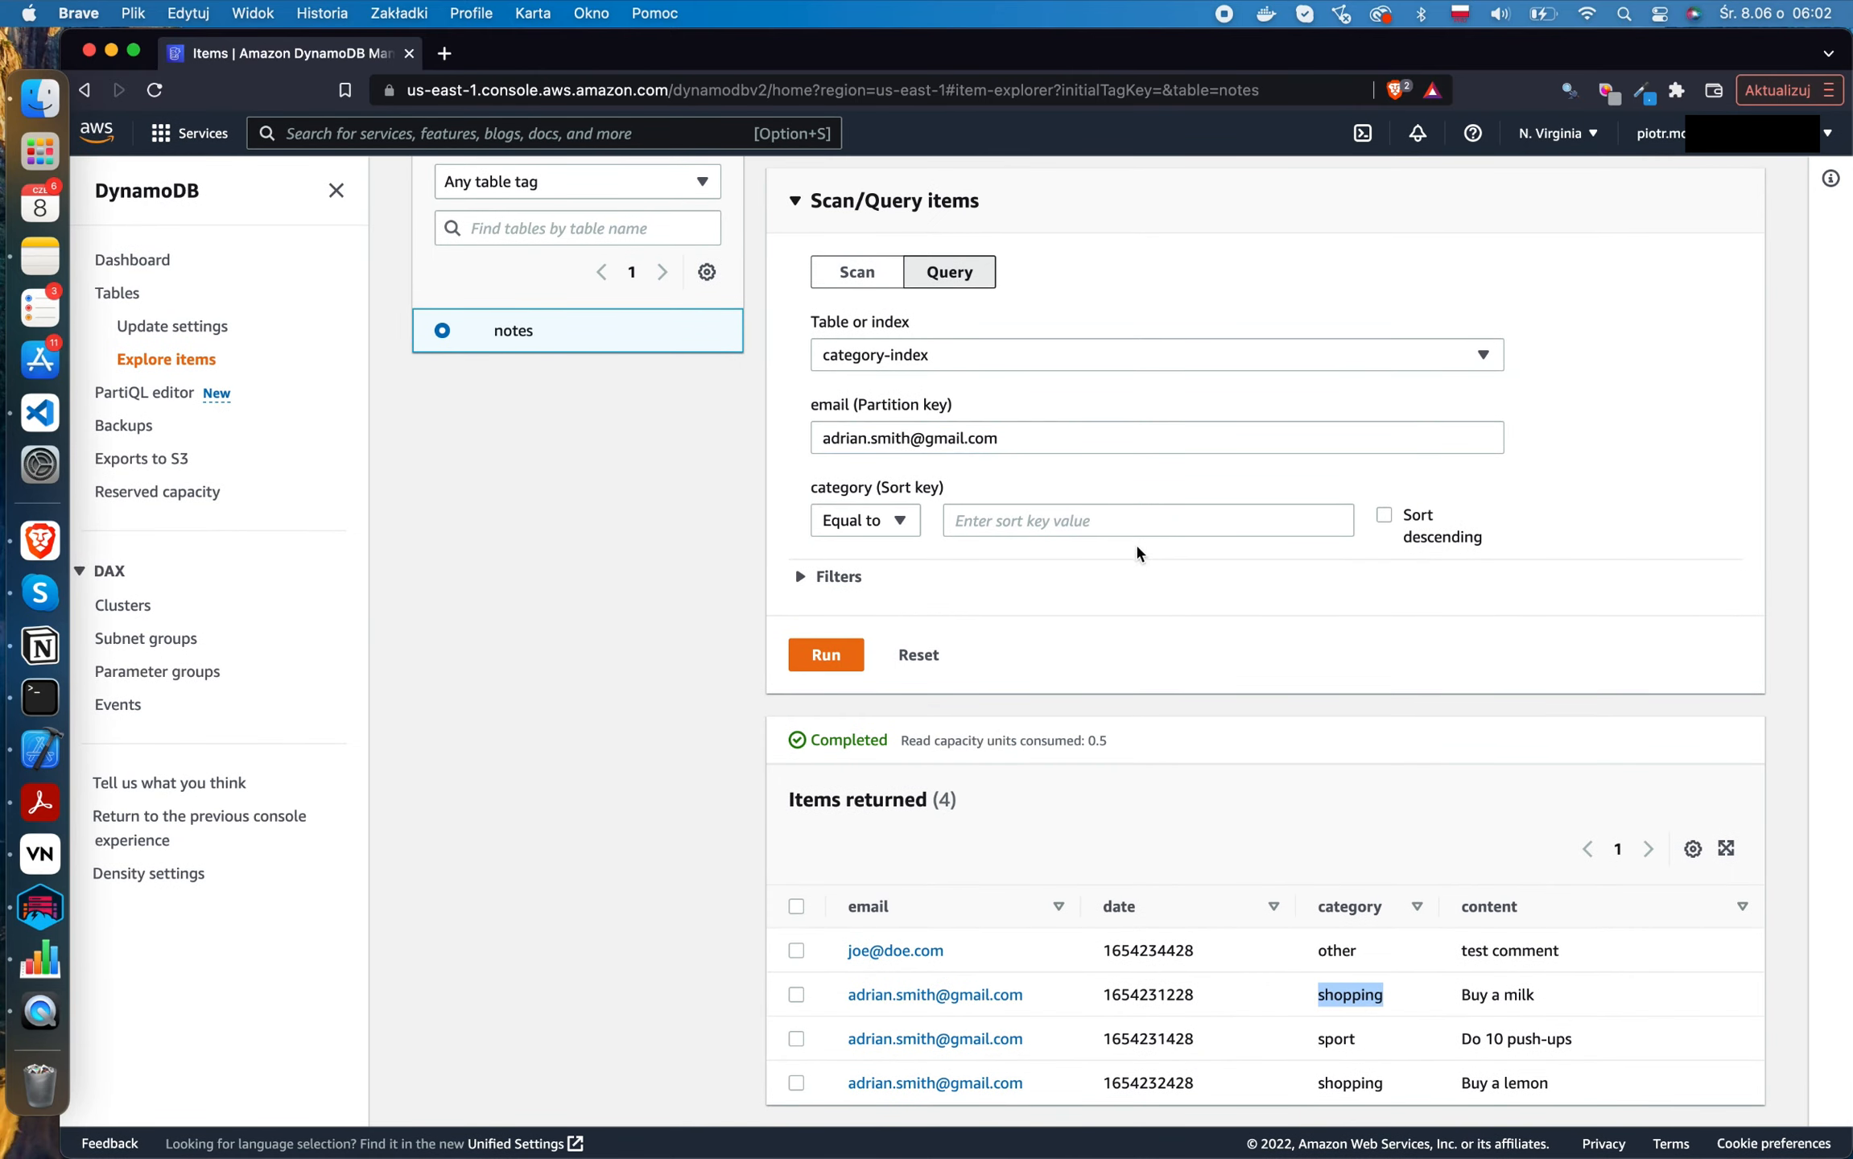
left_click(1135, 520)
key("super+v")
left_click(827, 654)
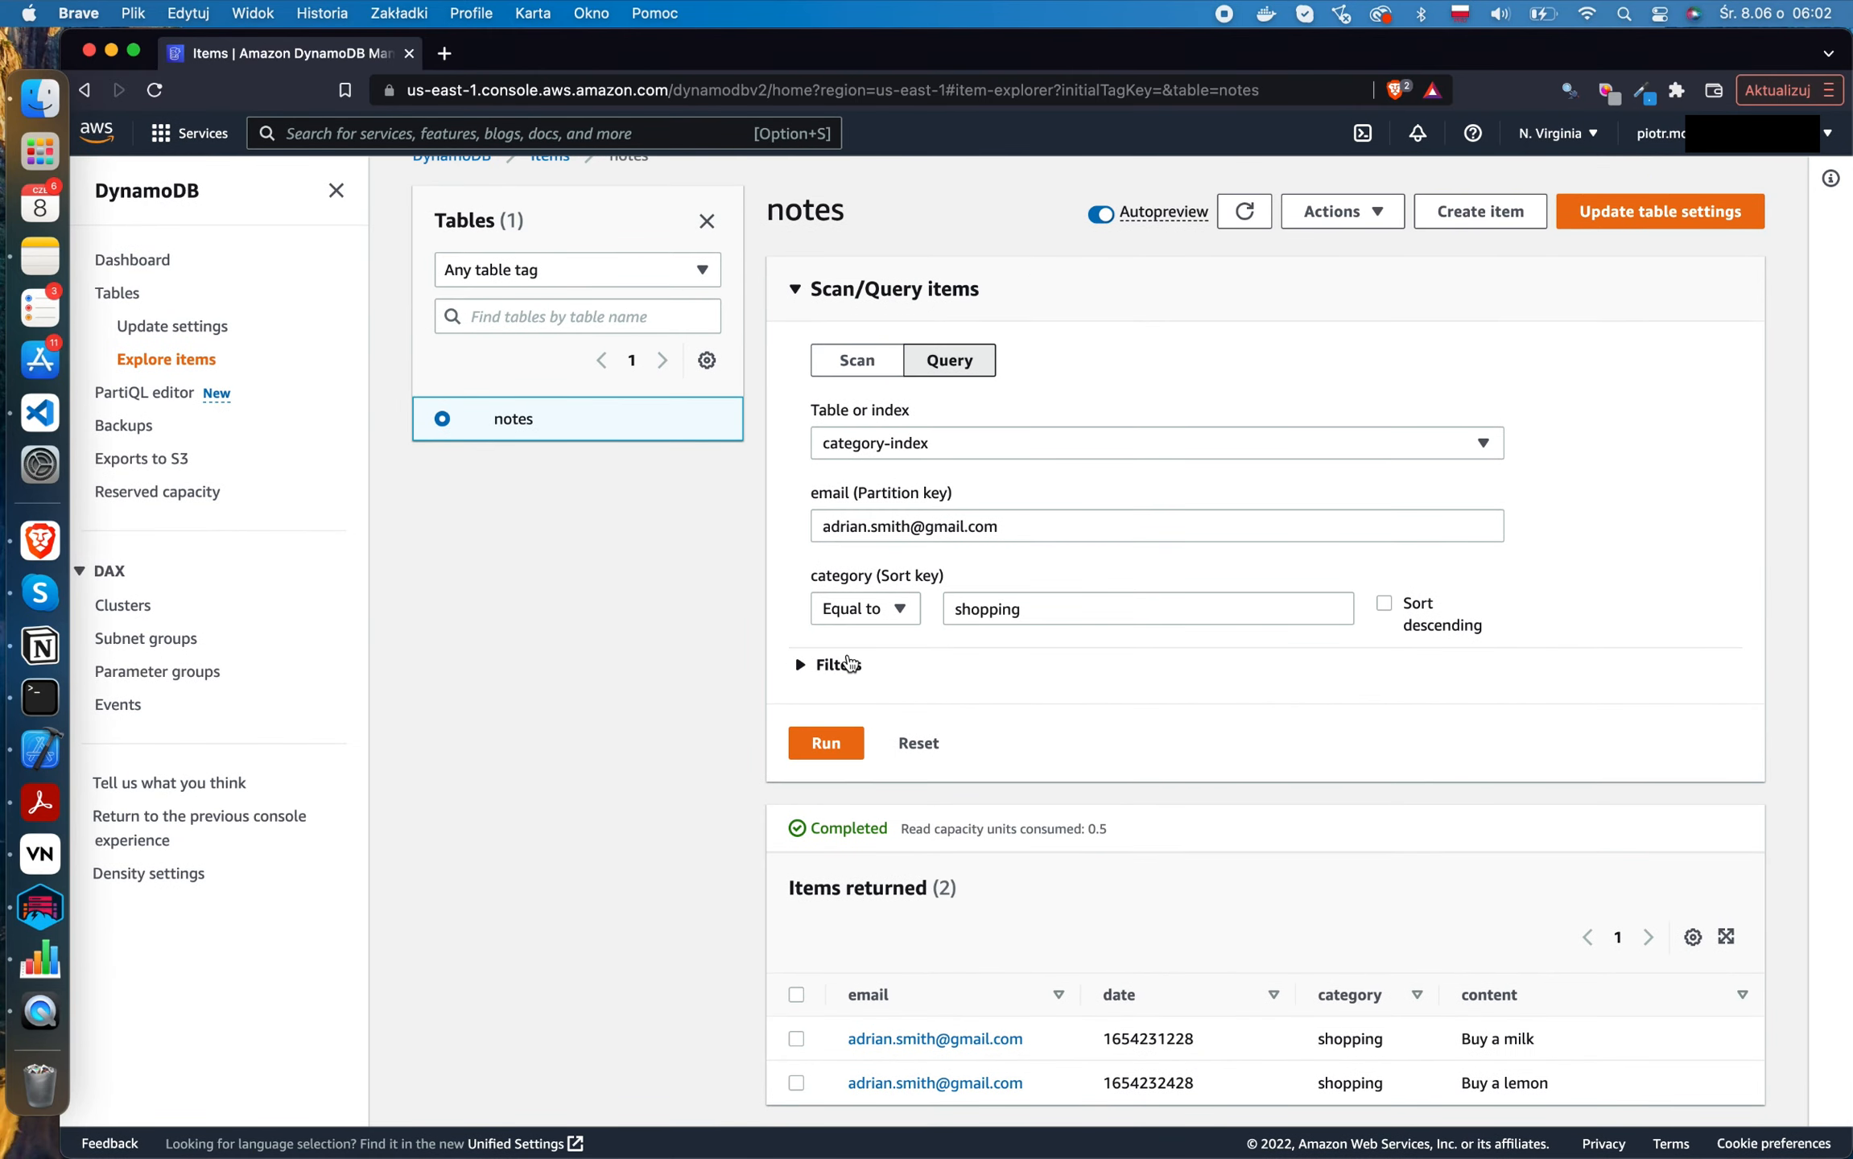